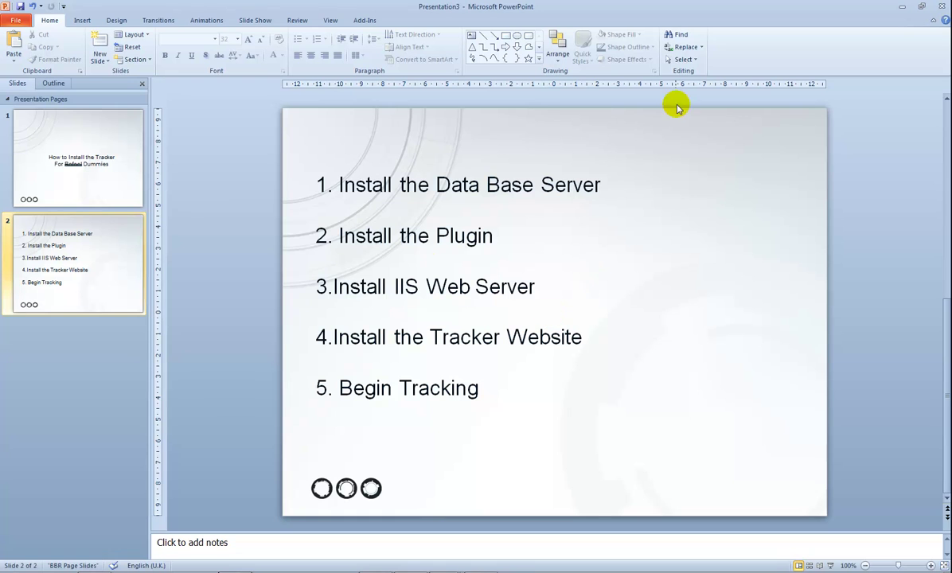
# Step: Switch to Firefox, return to the Google results and rerun the search for "sql exrpess 2012 with management tools"
pyautogui.hotkey('alt', 'Tab')
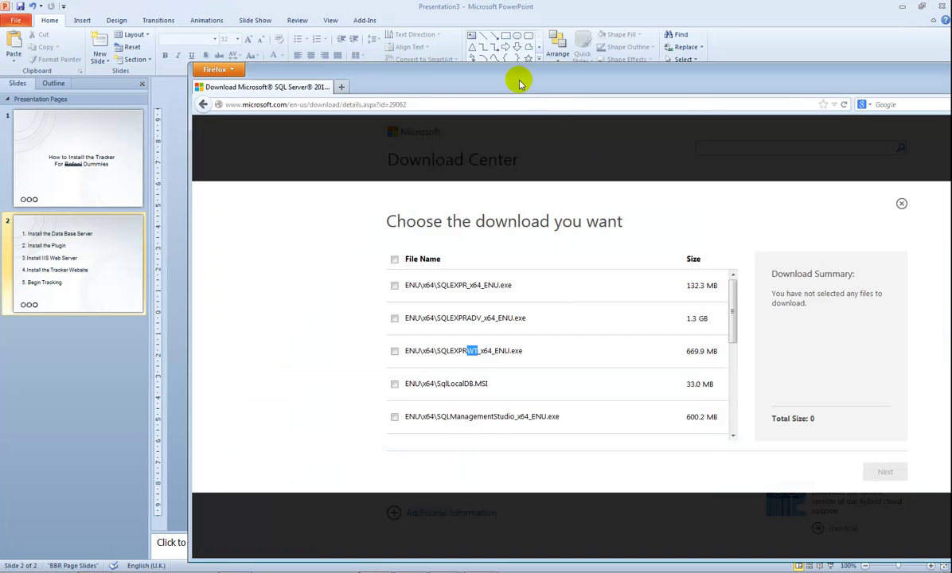
pyautogui.click(203, 104)
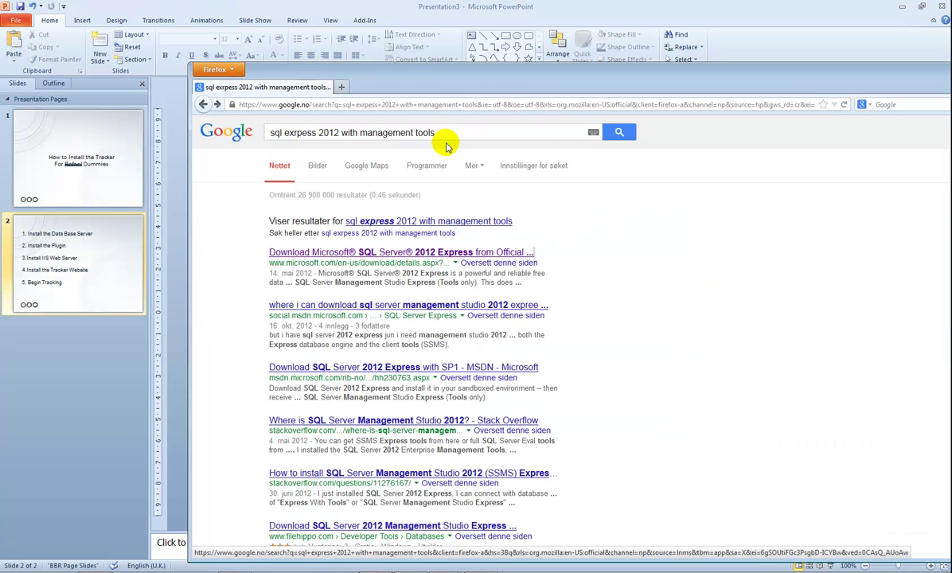
pyautogui.doubleClick(444, 78)
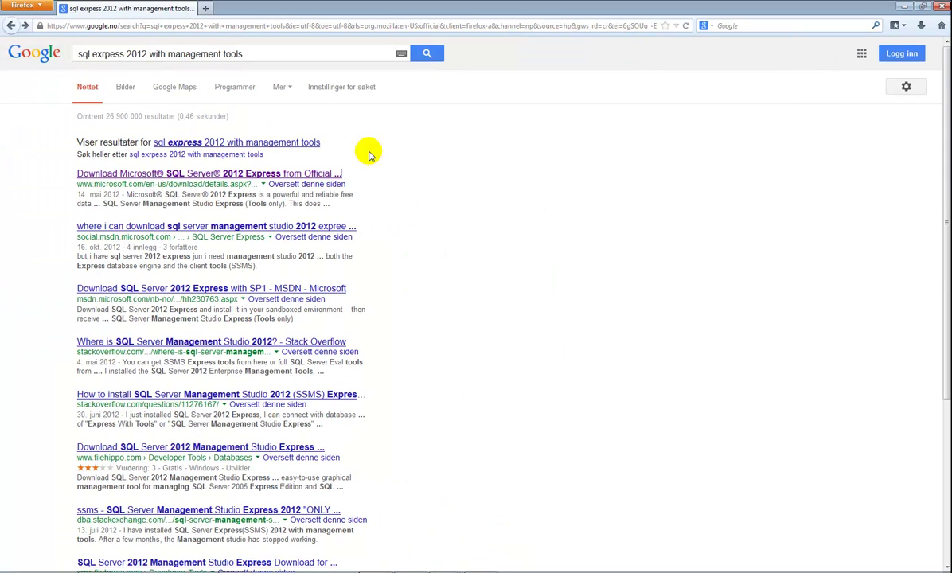
pyautogui.doubleClick(130, 54)
pyautogui.moveTo(130, 54); pyautogui.dragTo(263, 54)
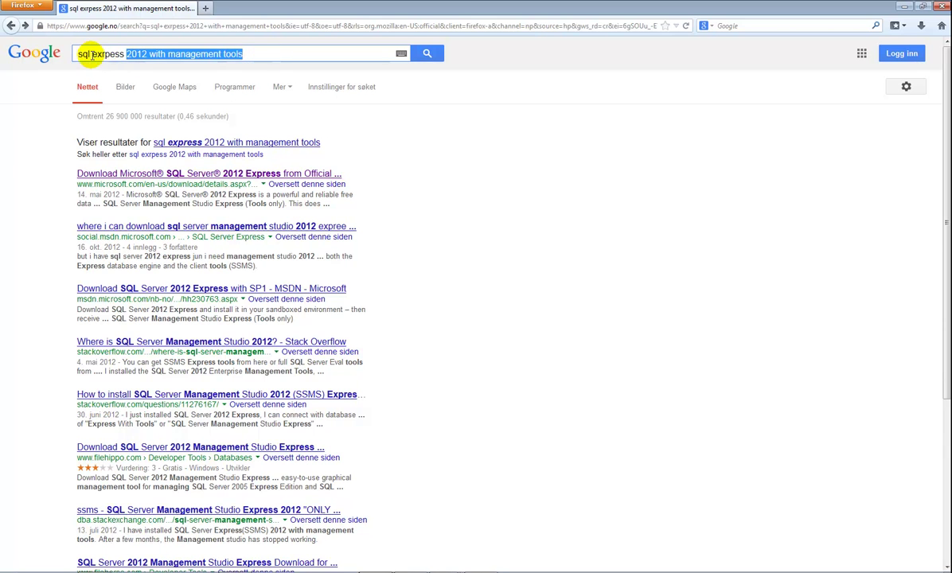
pyautogui.click(253, 53)
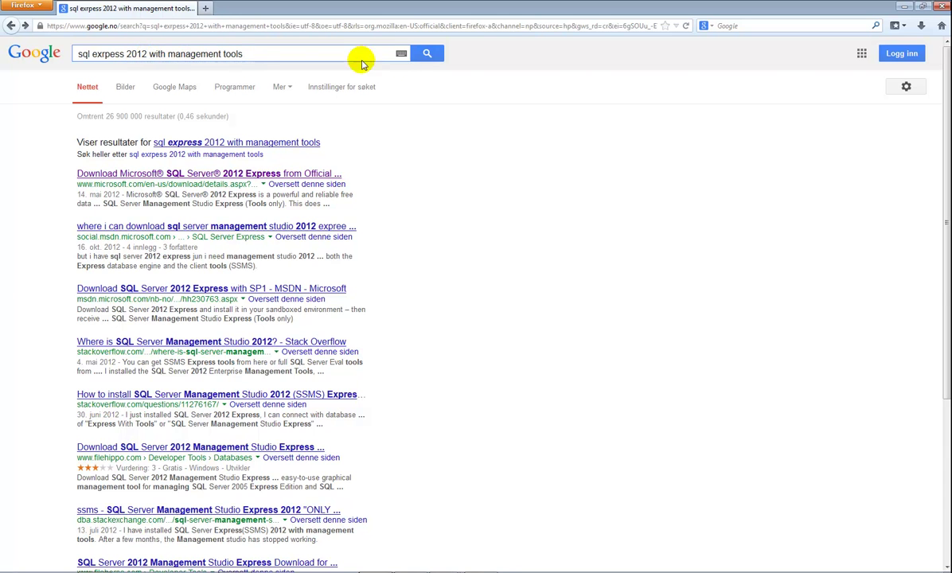
pyautogui.click(428, 54)
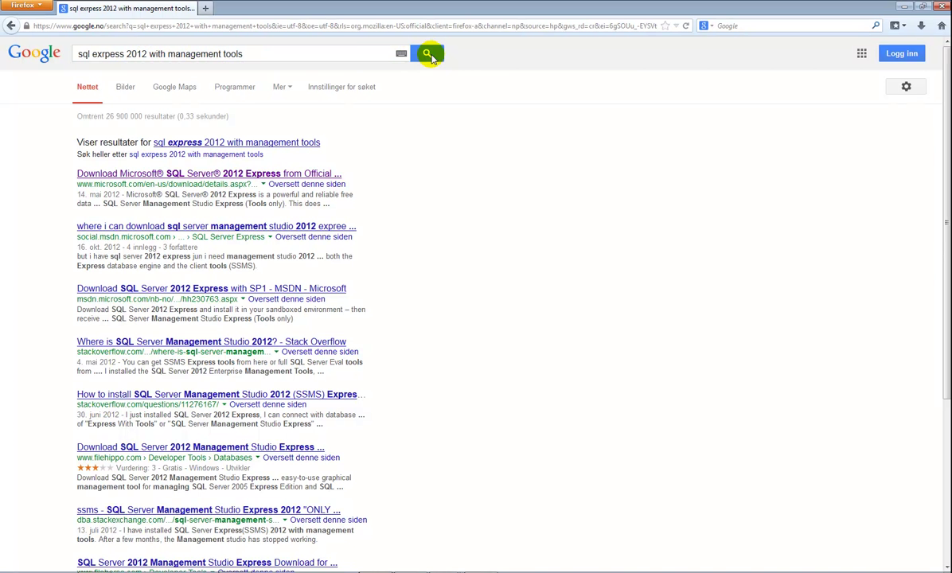
# Step: Open the Microsoft SQL Server 2012 Express download choices, highlight the SQLEXPRWT_x64_ENU.exe entry and minimise the browser
pyautogui.click(163, 175)
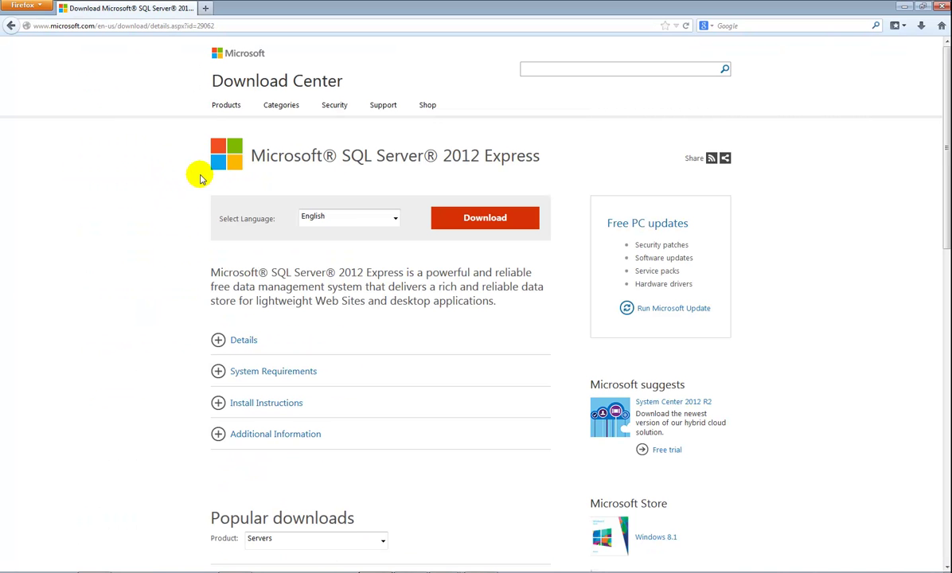
pyautogui.click(459, 219)
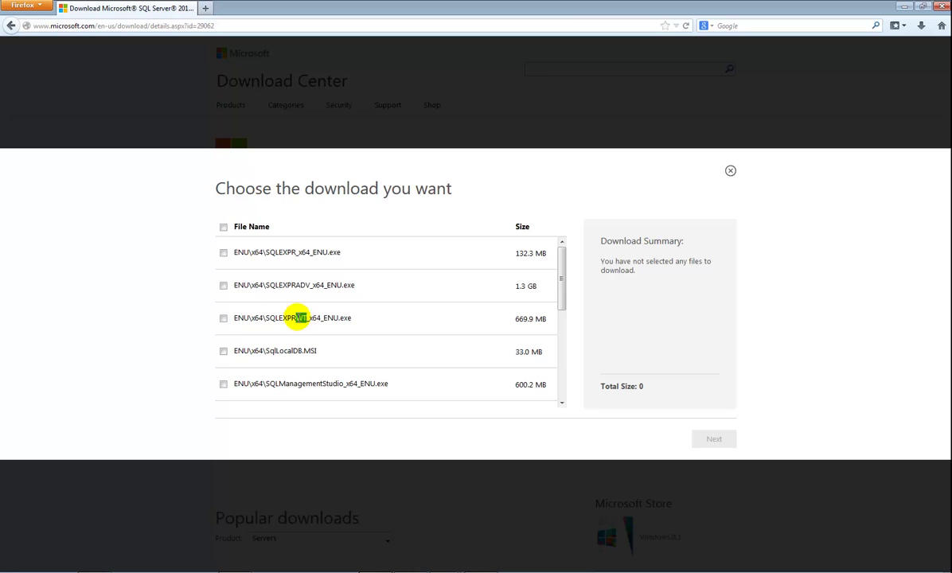
pyautogui.moveTo(546, 323); pyautogui.dragTo(236, 313)
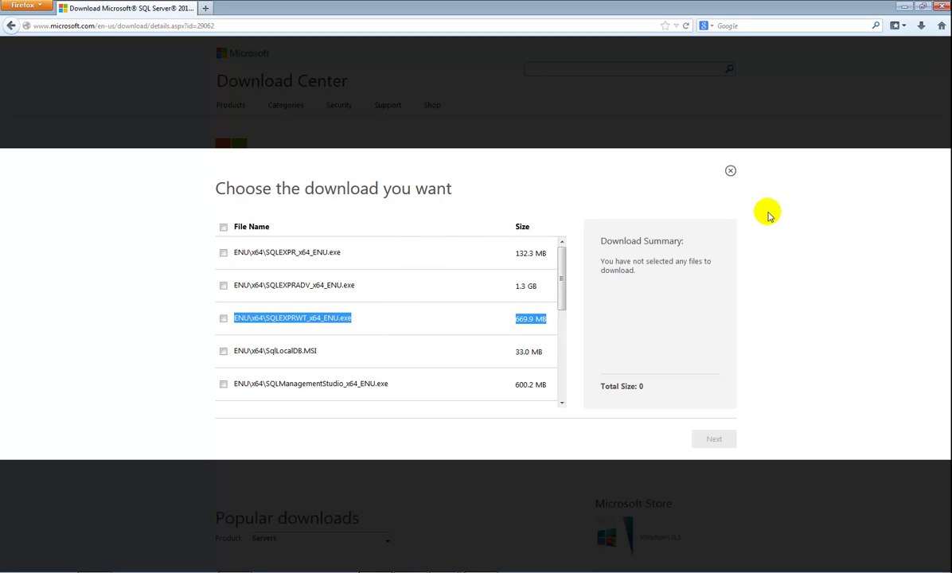
pyautogui.click(904, 6)
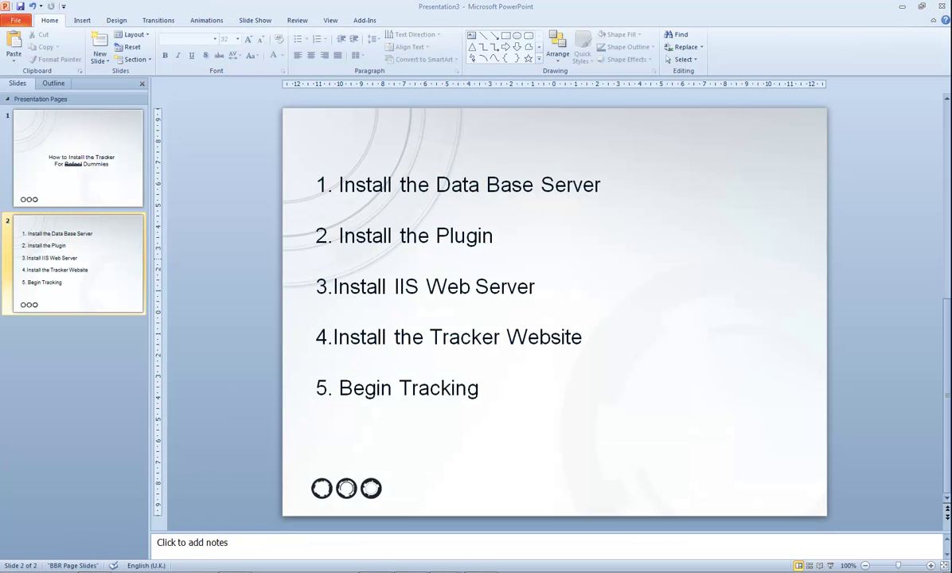
# Step: Switch to Windows Explorer and open the TrackerInstall folder inside archive on drive C
pyautogui.click(128, 572)
pyautogui.moveTo(668, 144); pyautogui.dragTo(555, 125)
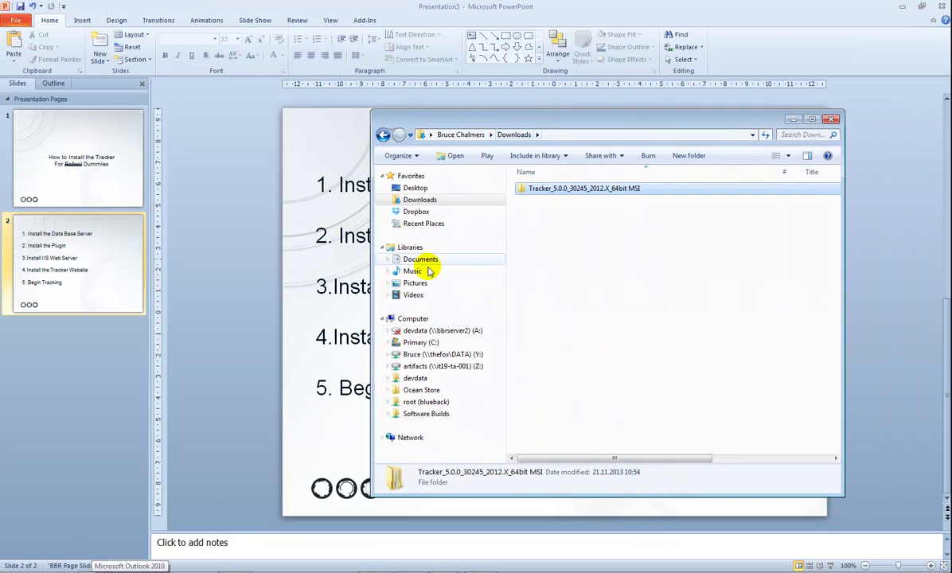
pyautogui.click(428, 342)
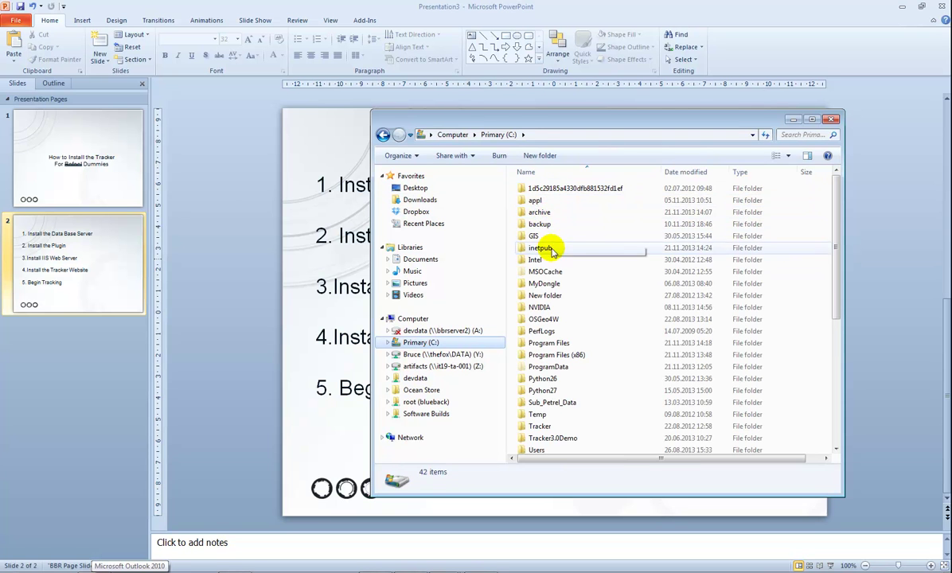
pyautogui.doubleClick(541, 213)
pyautogui.doubleClick(553, 283)
# Step: Run SQLEXPRWT_x64_ENU.exe, minimise the folder window and move the extraction dialog aside while the files unpack
pyautogui.click(557, 237)
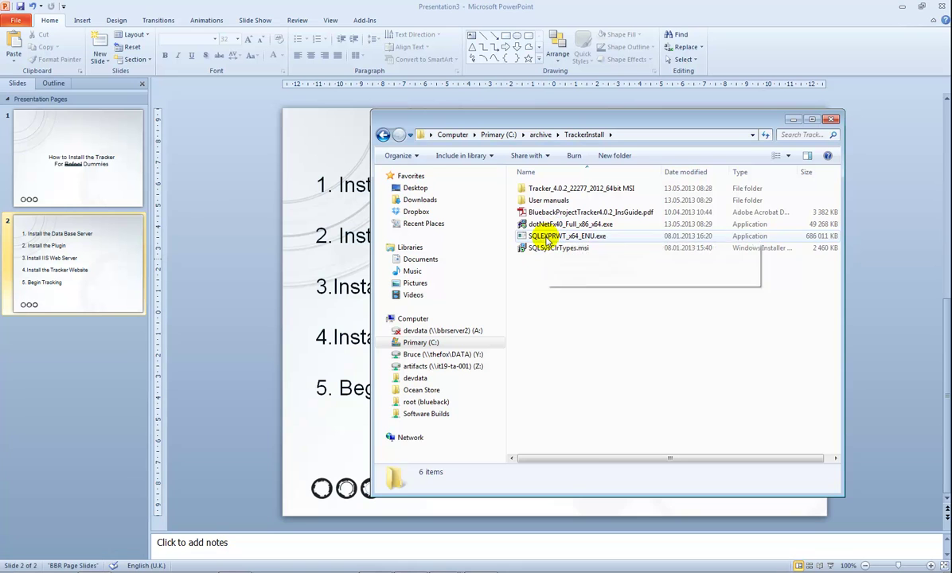
pyautogui.doubleClick(665, 239)
pyautogui.click(554, 303)
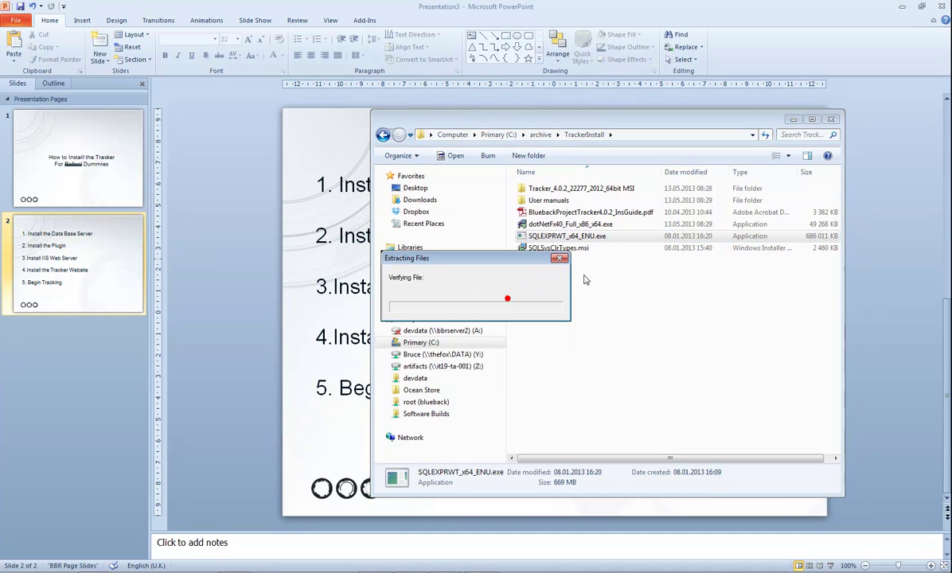
pyautogui.click(791, 120)
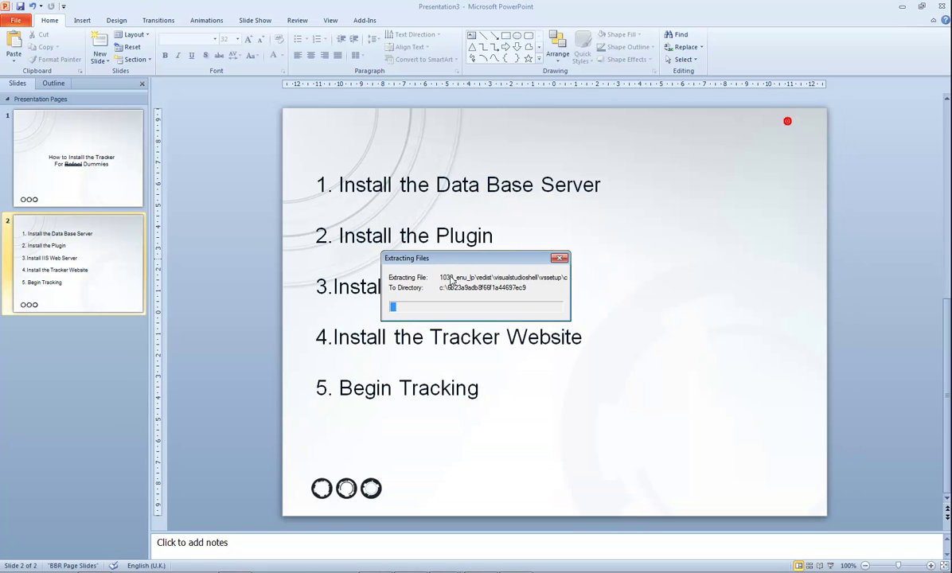
pyautogui.moveTo(468, 259); pyautogui.dragTo(588, 234)
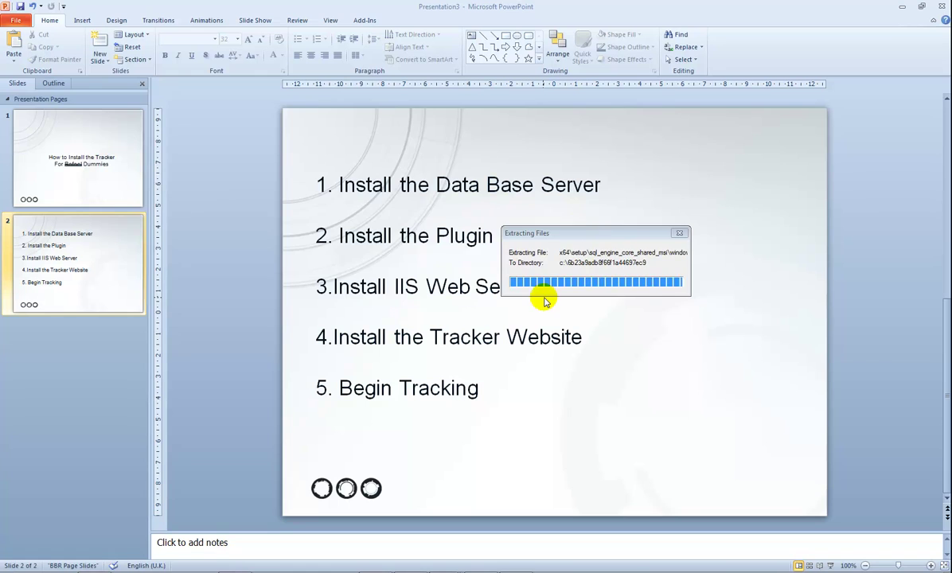
pyautogui.moveTo(450, 264); pyautogui.dragTo(535, 265)
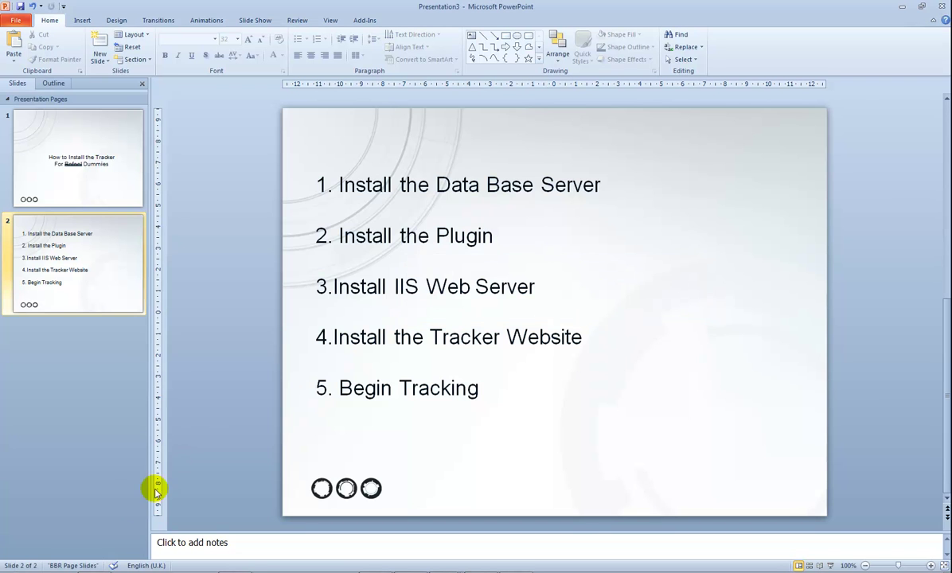
# Step: Open BluebackProjectTracker4.0.2_InsGuide.pdf from the TrackerInstall folder and minimise both the folder and the guide
pyautogui.hotkey('alt', 'Tab')
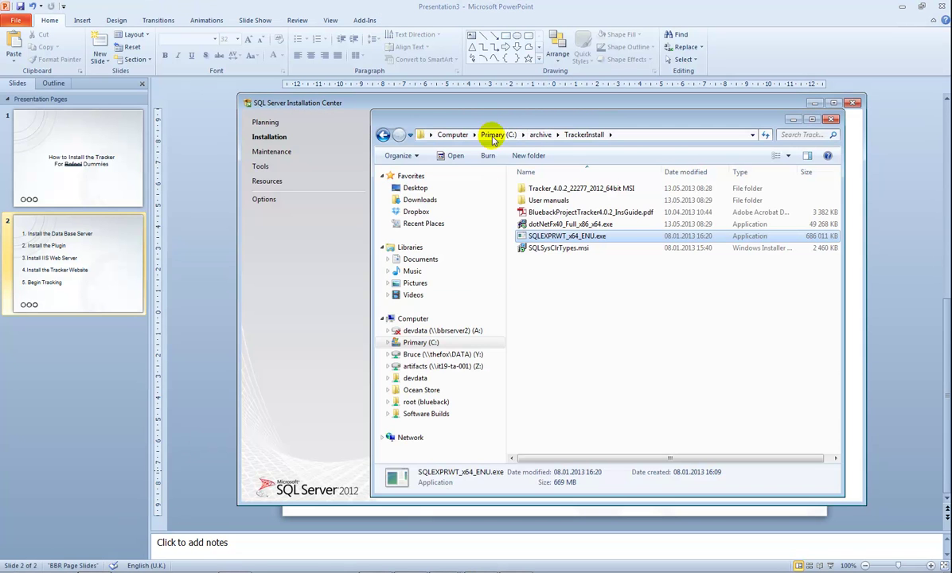
pyautogui.doubleClick(593, 212)
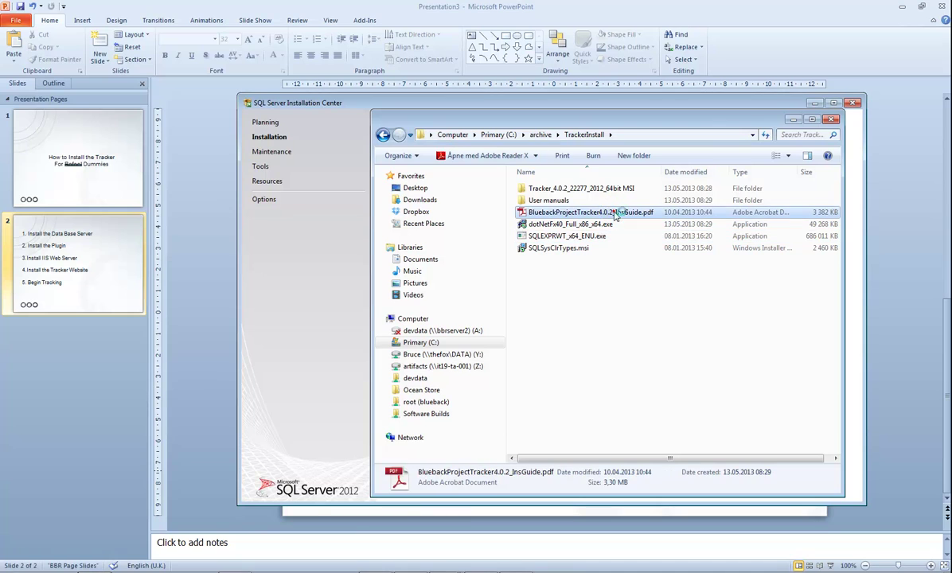
pyautogui.click(794, 121)
pyautogui.click(424, 10)
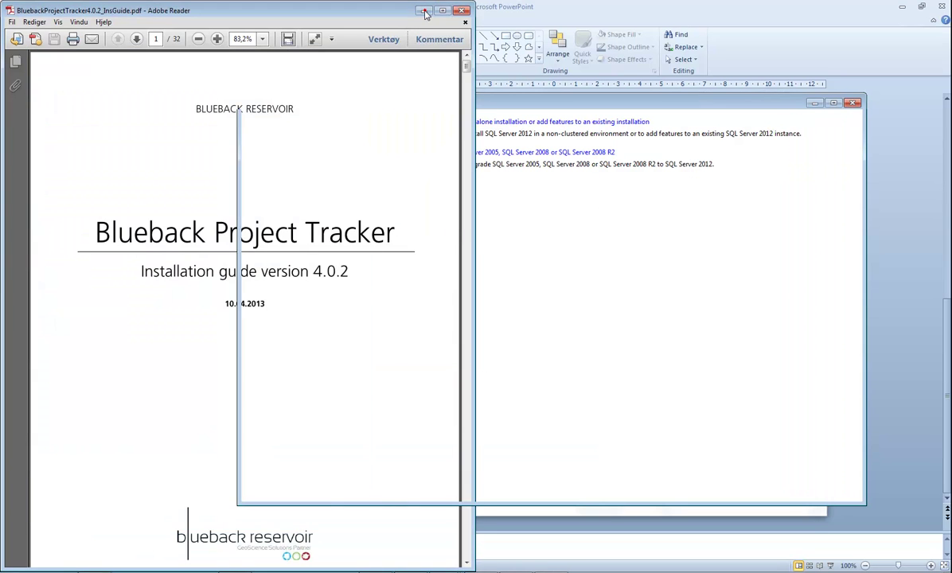
# Step: Start a new SQL Server stand-alone installation from the SQL Server Installation Center
pyautogui.moveTo(388, 106); pyautogui.dragTo(395, 128)
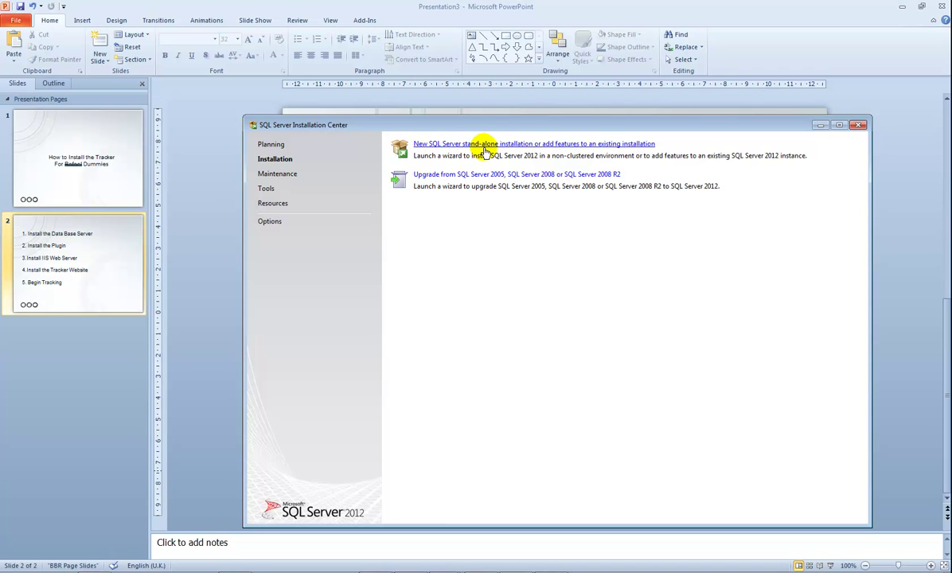
pyautogui.click(546, 144)
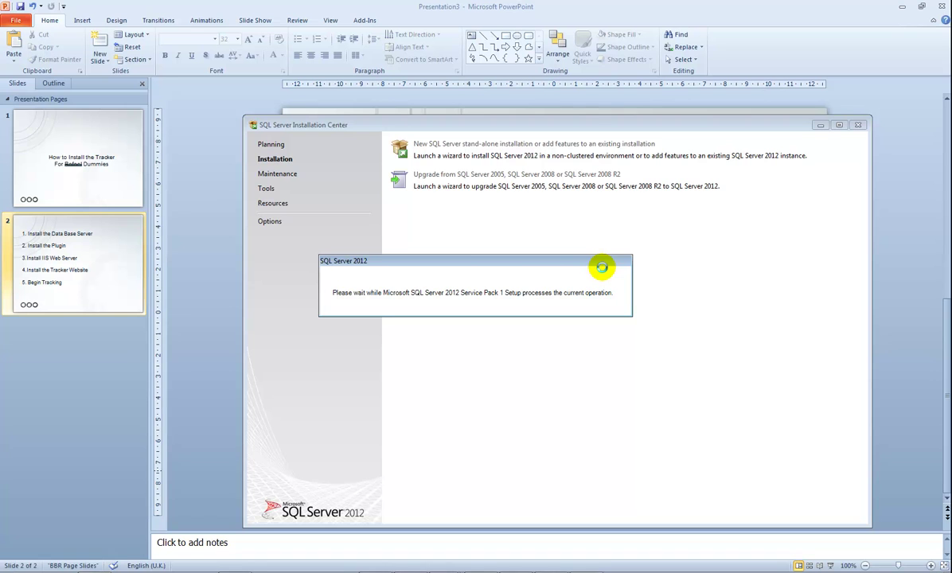
pyautogui.moveTo(530, 264); pyautogui.dragTo(650, 261)
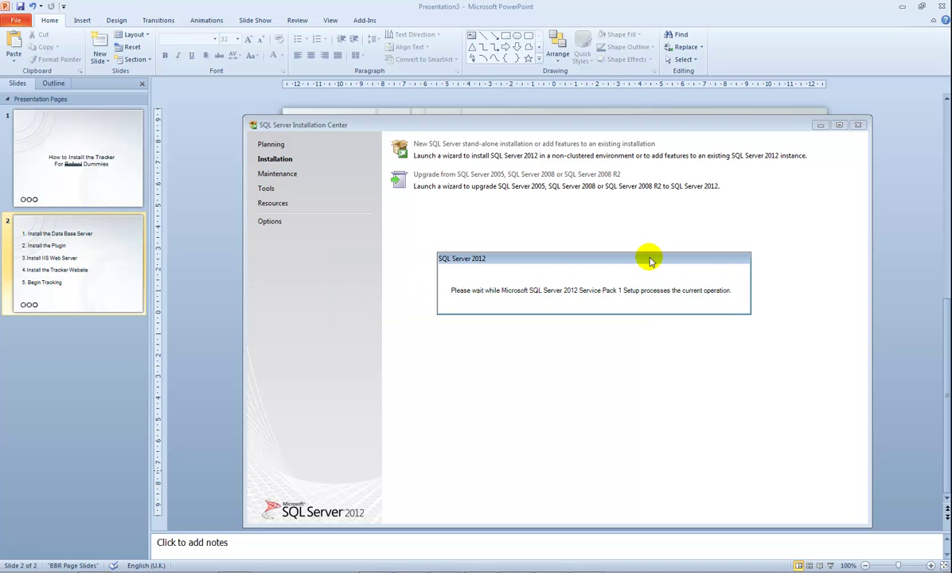
# Step: Consult the "Setting up the SQL Server database" section of the installation guide in Adobe Reader and minimise the guide
pyautogui.hotkey('alt', 'Tab')
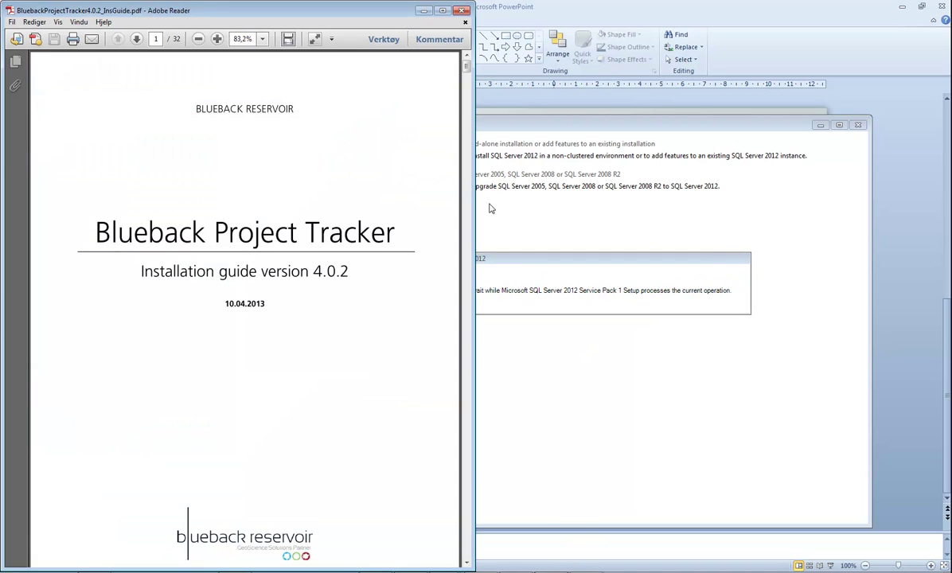
pyautogui.moveTo(468, 70); pyautogui.dragTo(464, 97)
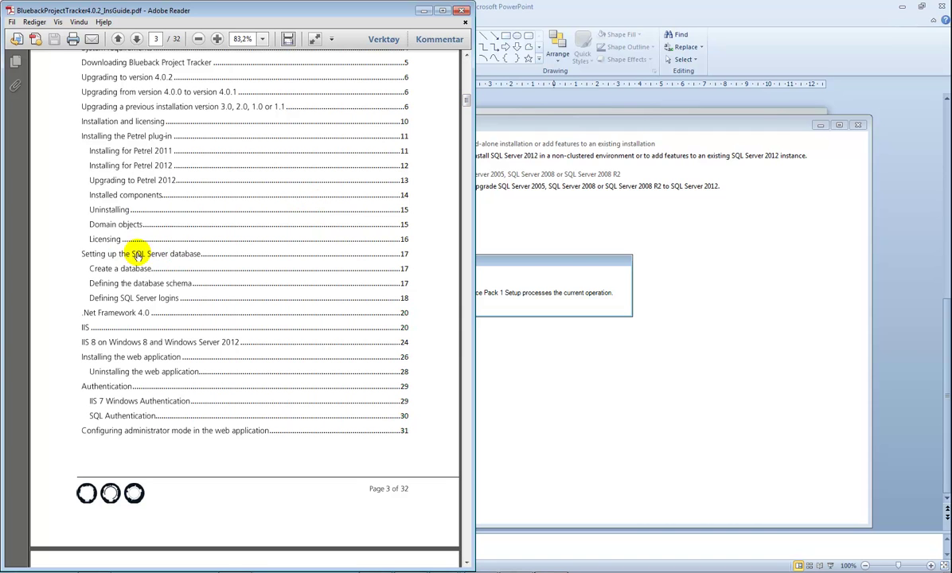
pyautogui.click(122, 254)
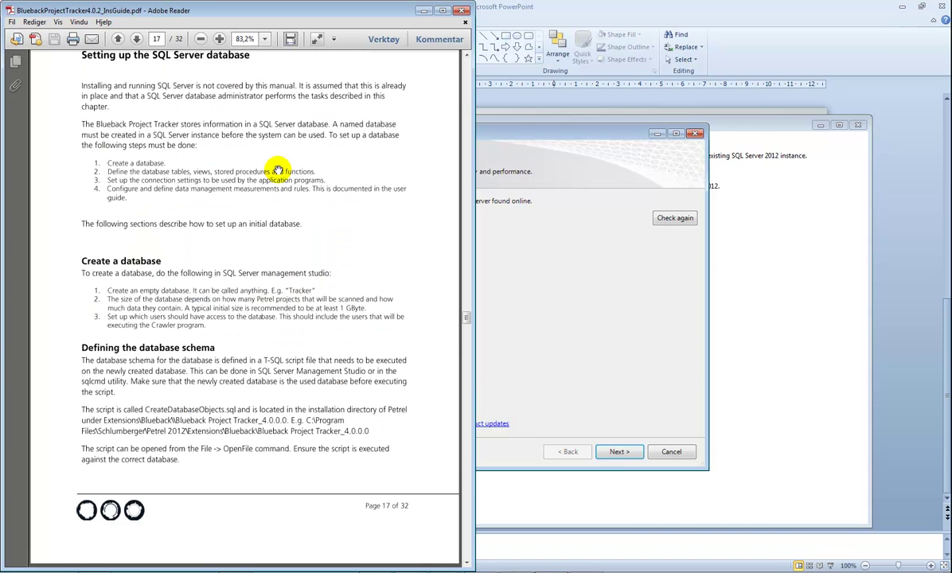
pyautogui.click(423, 11)
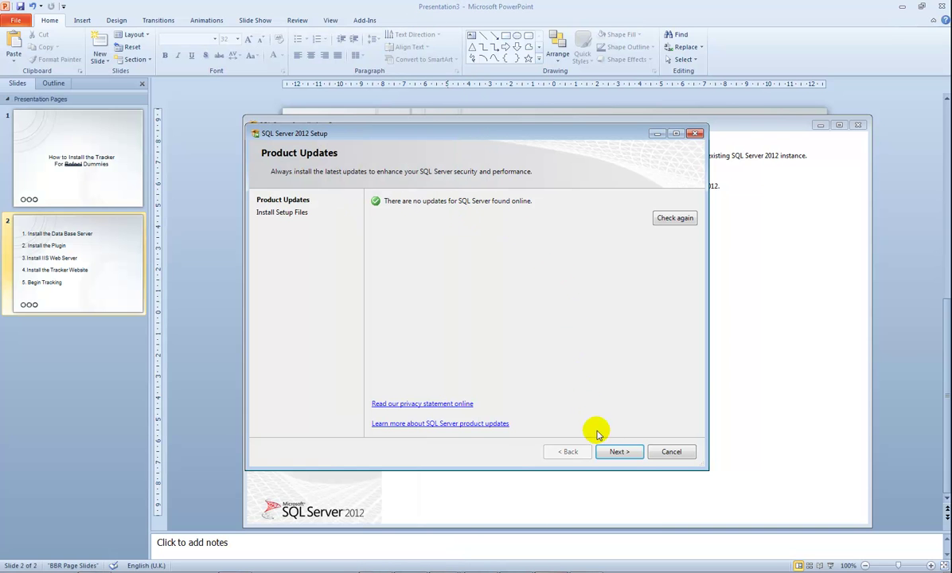
# Step: Continue past the product updates and proceed with performing a new installation of SQL Server 2012
pyautogui.click(613, 453)
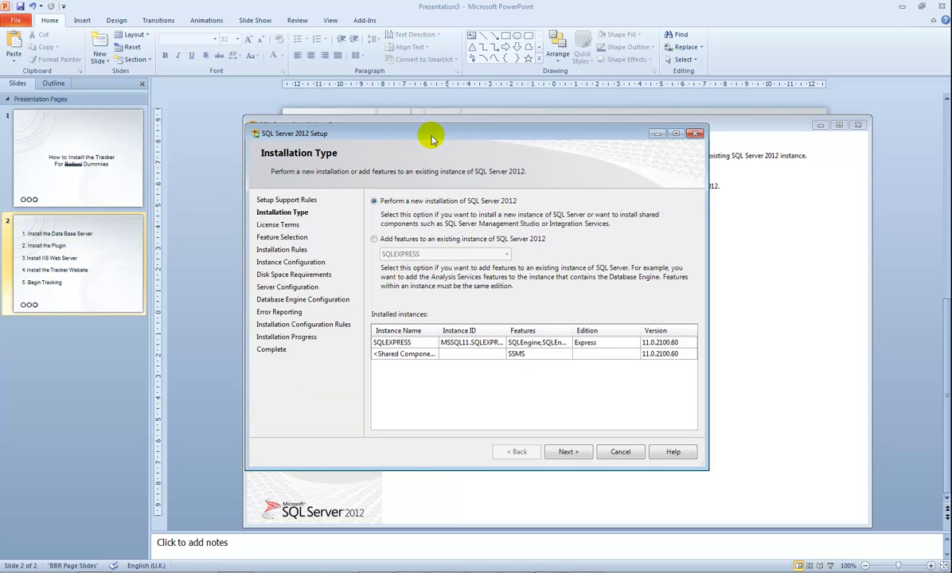
pyautogui.moveTo(450, 134); pyautogui.dragTo(543, 132)
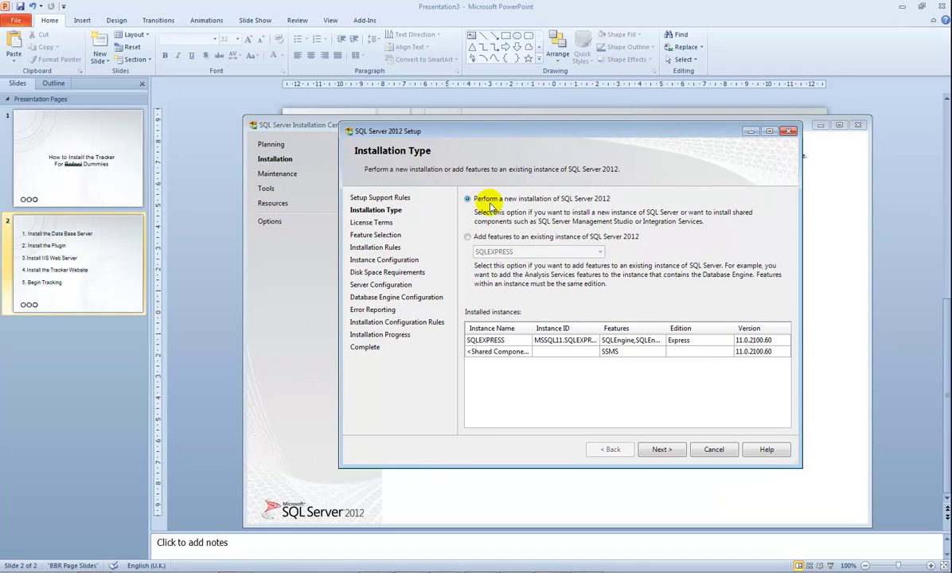
pyautogui.click(661, 450)
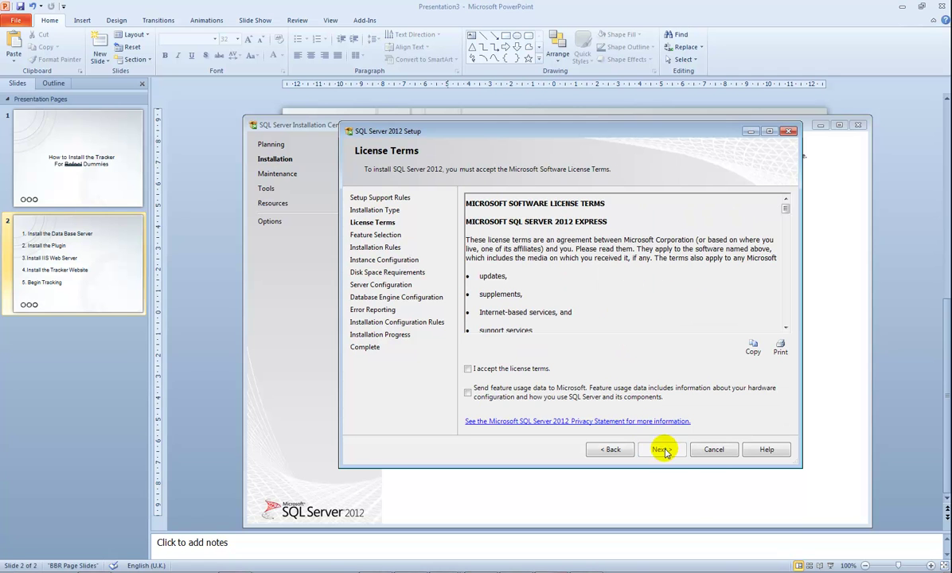
# Step: Accept the SQL Server license terms and continue with the default feature selection
pyautogui.click(526, 369)
pyautogui.click(662, 450)
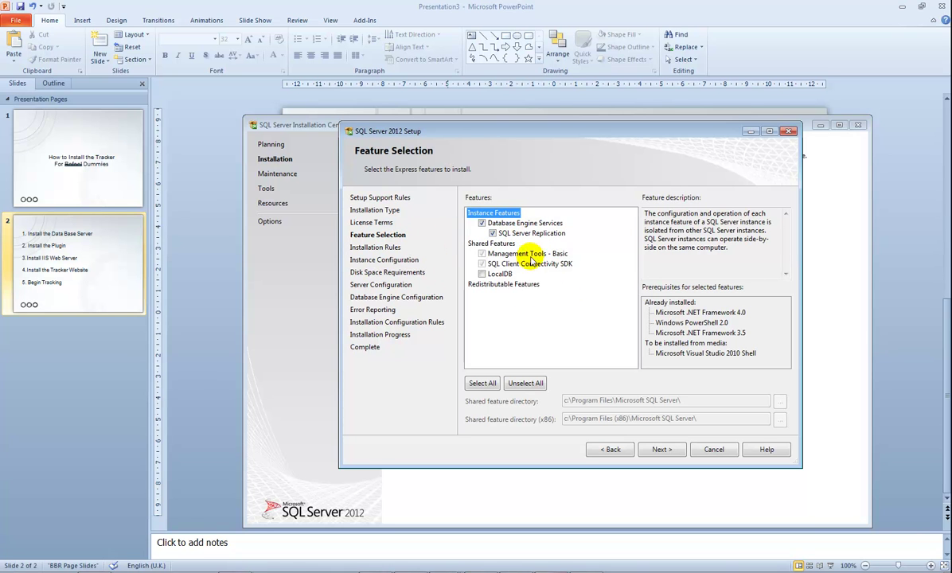
pyautogui.click(661, 450)
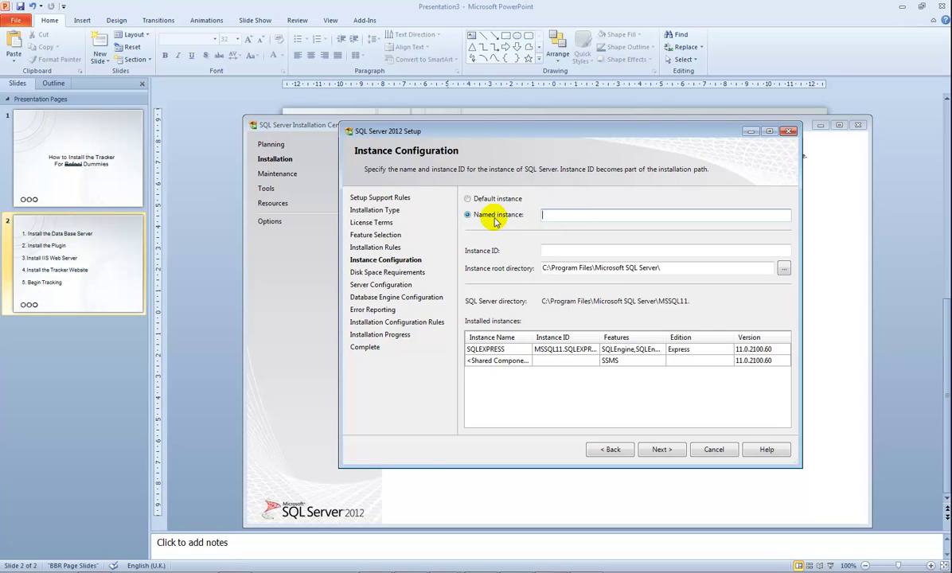
# Step: Widen the Instance Name column in the installed instances table, then cancel the SQL Server setup and confirm
pyautogui.moveTo(531, 338); pyautogui.dragTo(553, 337)
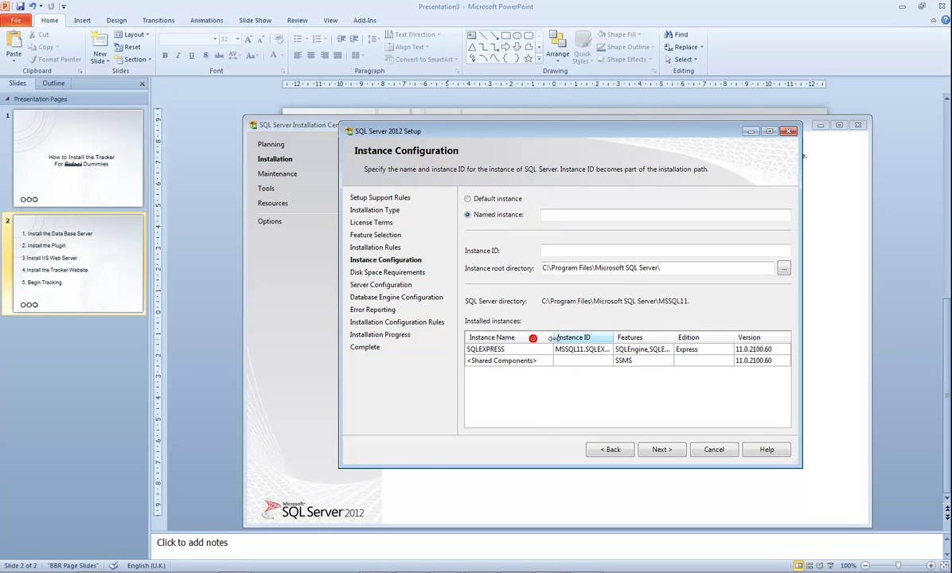
pyautogui.click(544, 214)
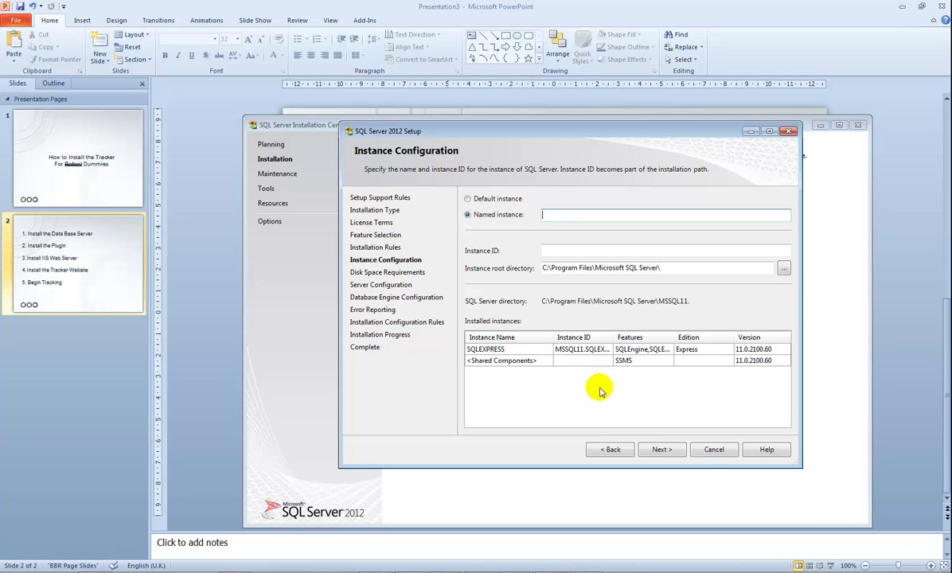
pyautogui.click(713, 450)
pyautogui.click(671, 316)
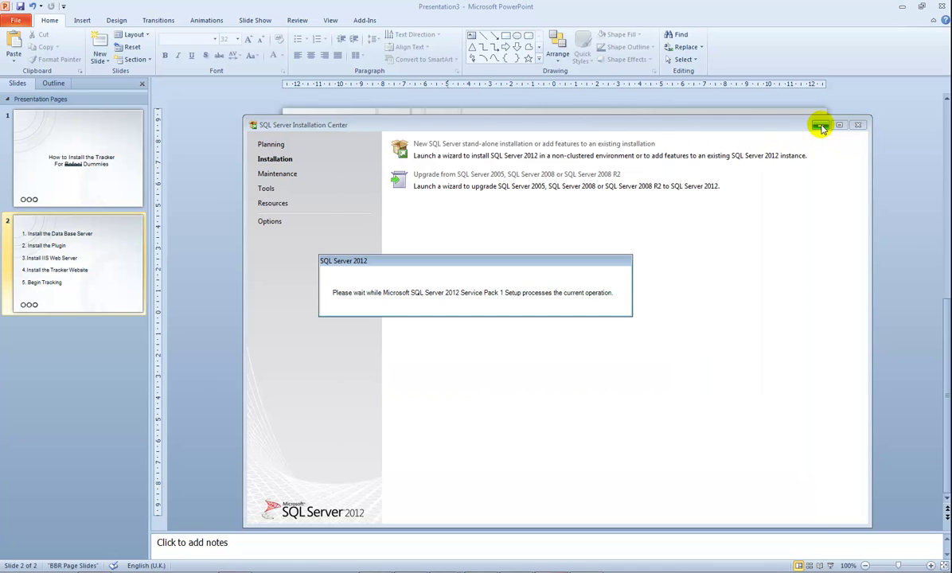
# Step: Close the SQL Server Installation Center and launch SQL Server Management Studio from the Microsoft SQL Server 2012 program group
pyautogui.click(858, 125)
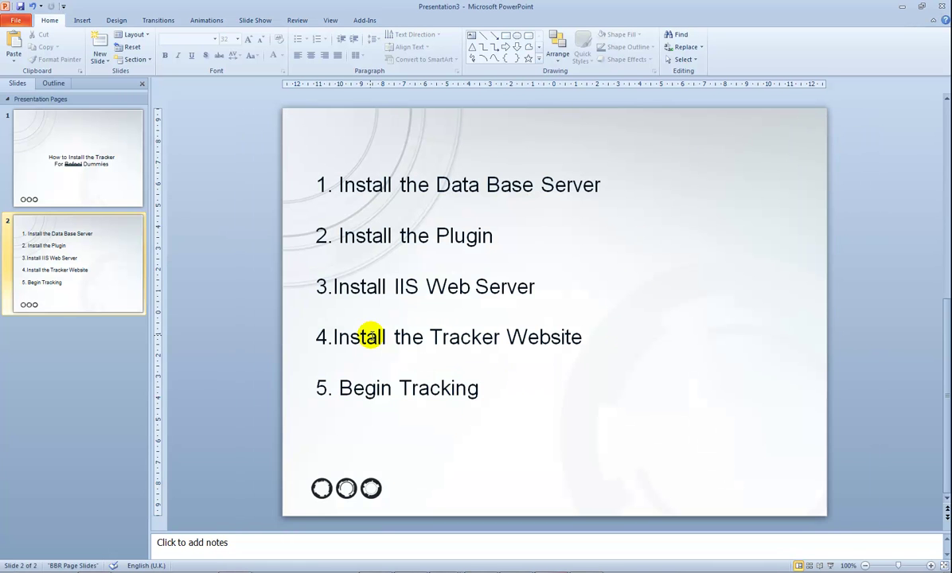
pyautogui.press('super')
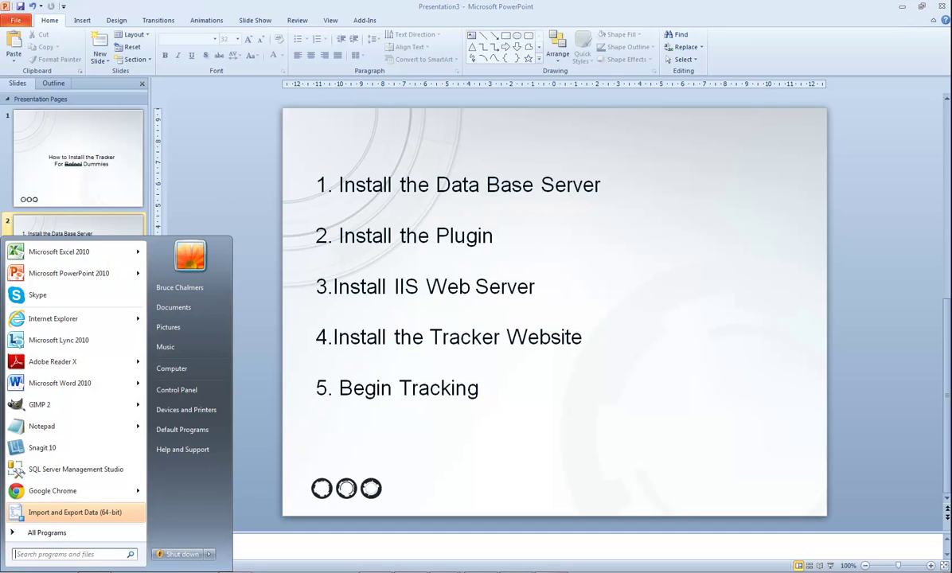
pyautogui.click(40, 530)
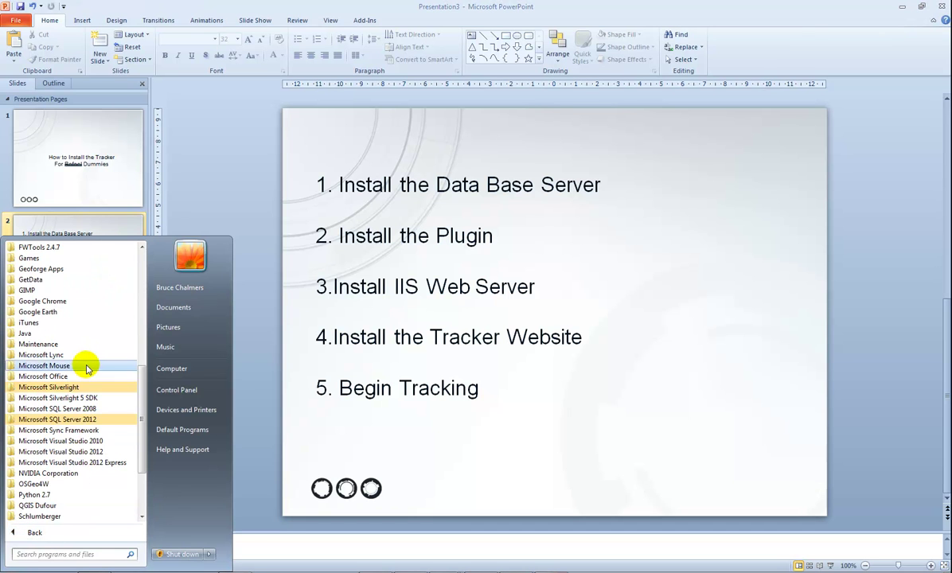
pyautogui.click(75, 420)
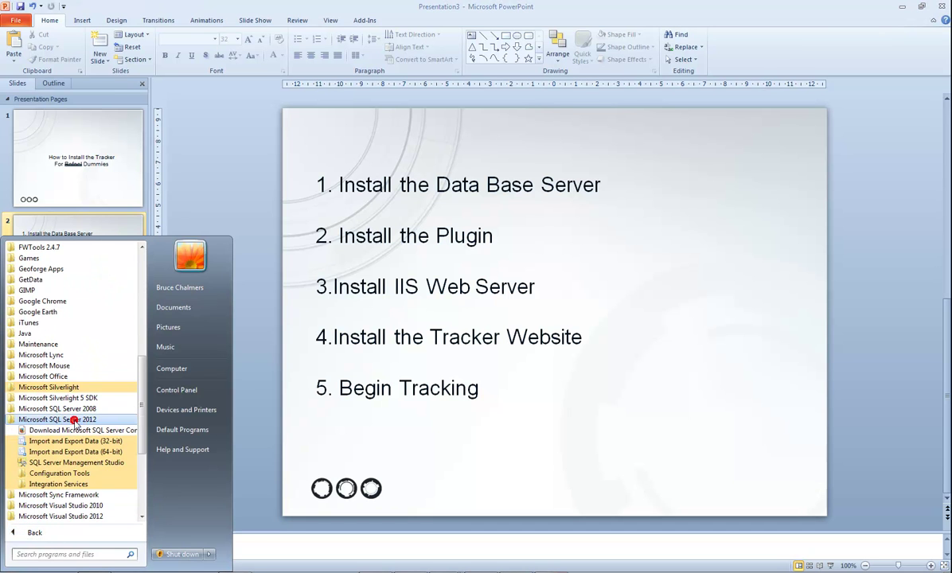
pyautogui.click(90, 464)
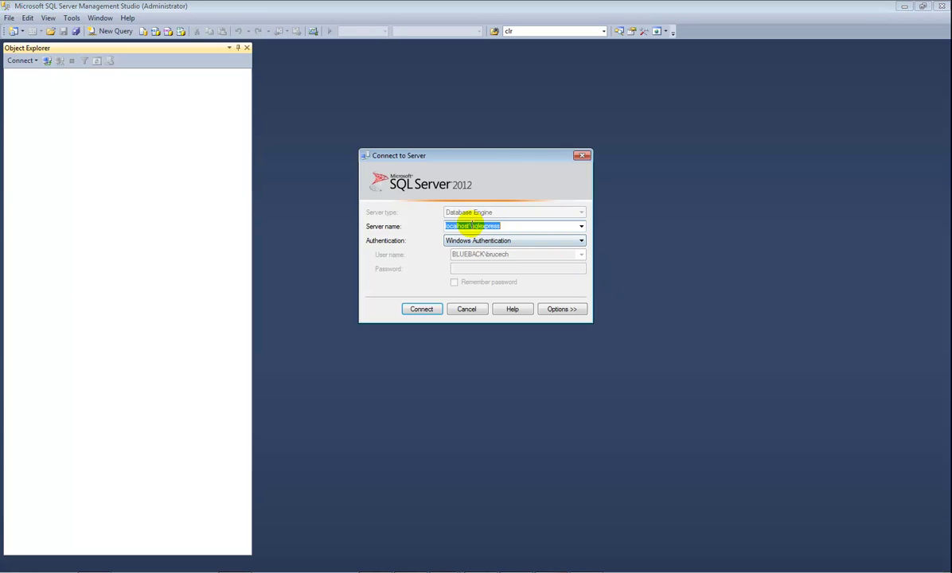
# Step: Connect to the localhost\sqlexpress server with Windows Authentication and narrow the Object Explorer pane slightly
pyautogui.click(519, 227)
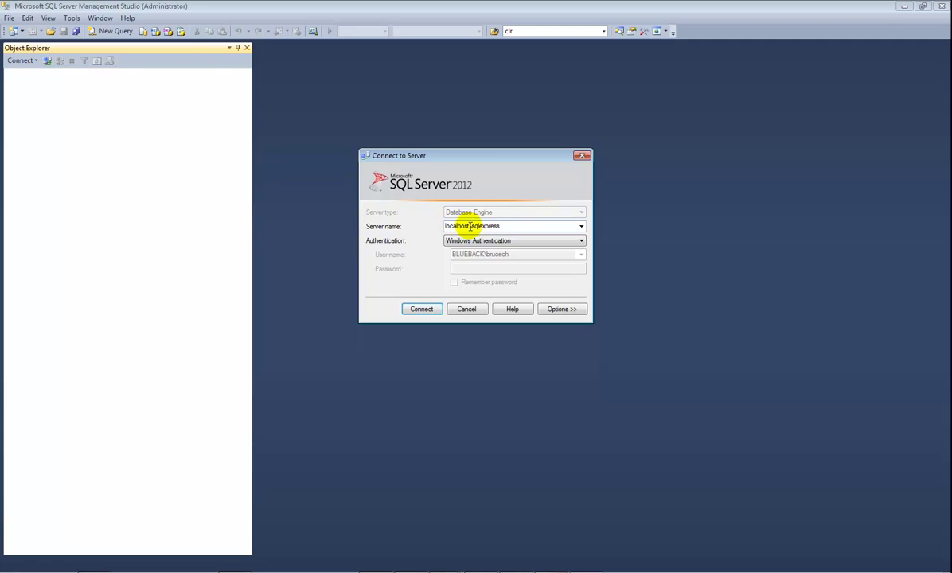
pyautogui.click(423, 309)
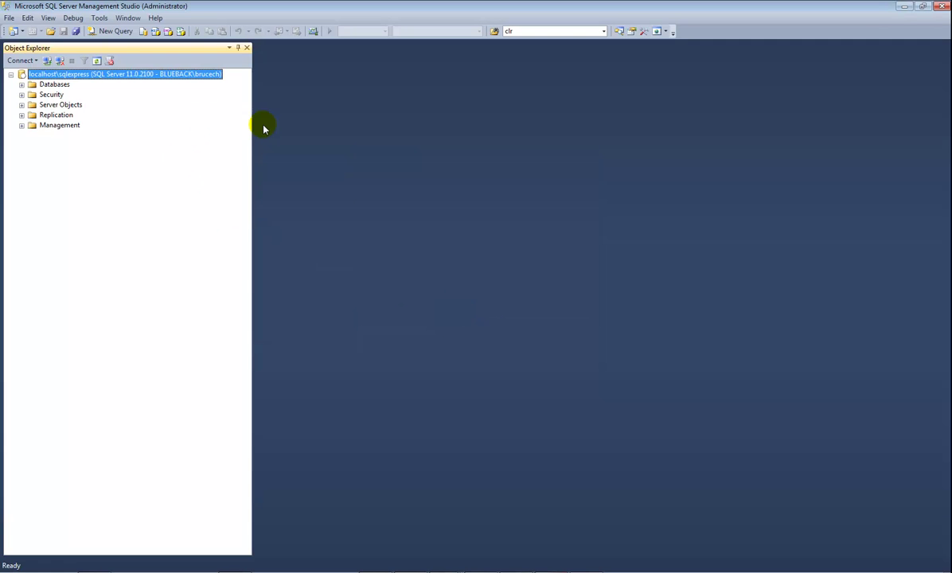
pyautogui.moveTo(253, 122); pyautogui.dragTo(232, 123)
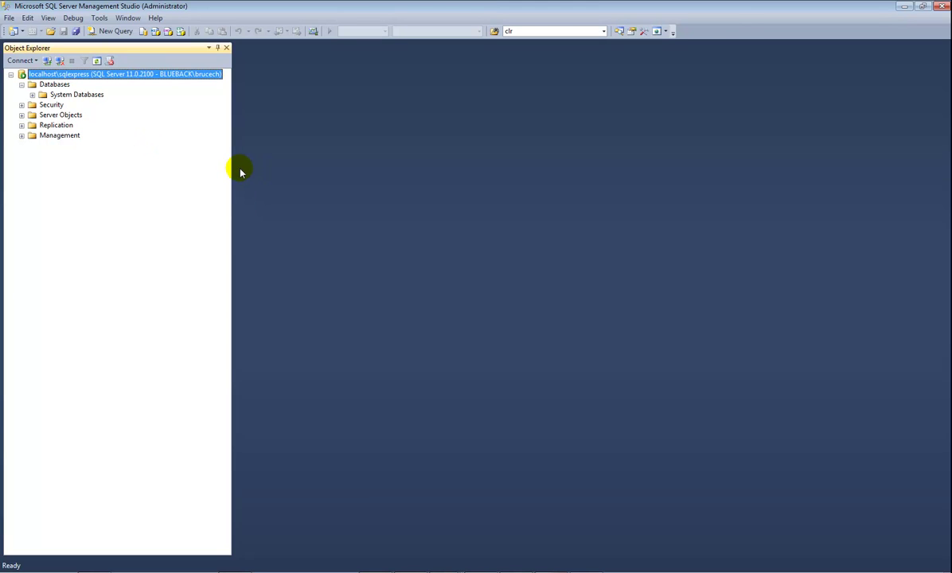
pyautogui.moveTo(233, 169); pyautogui.dragTo(227, 170)
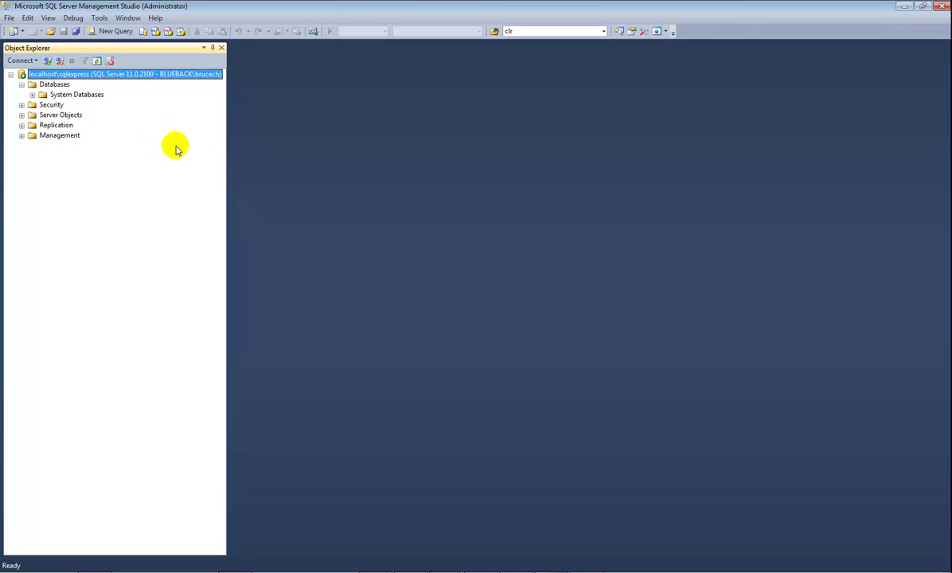
# Step: Create a new database named Tracker with the default owner and file settings
pyautogui.rightClick(53, 84)
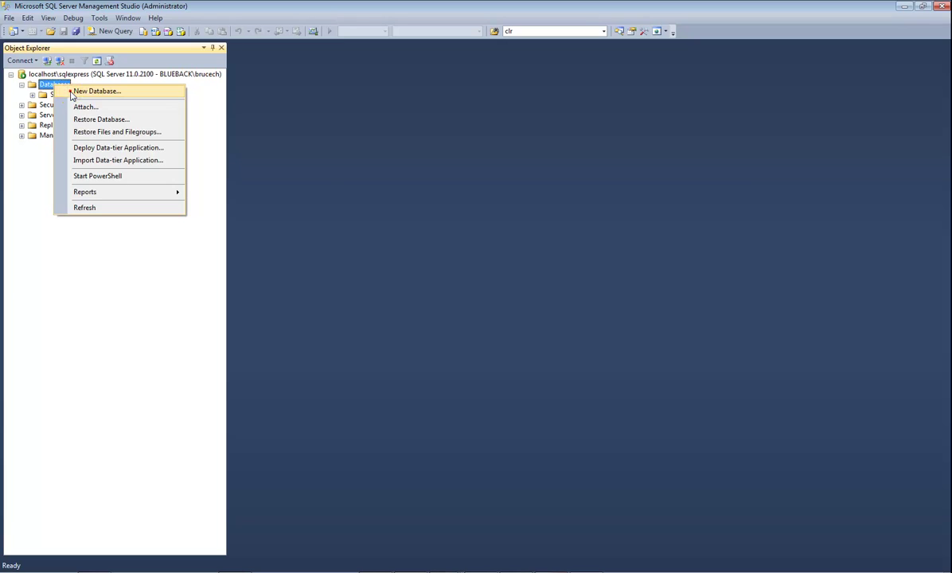
pyautogui.click(92, 92)
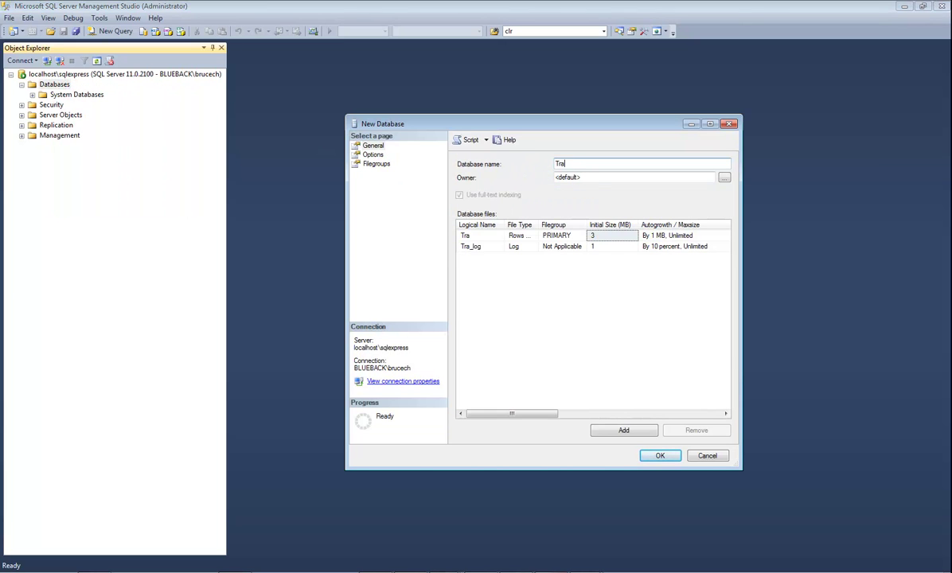
pyautogui.click(660, 455)
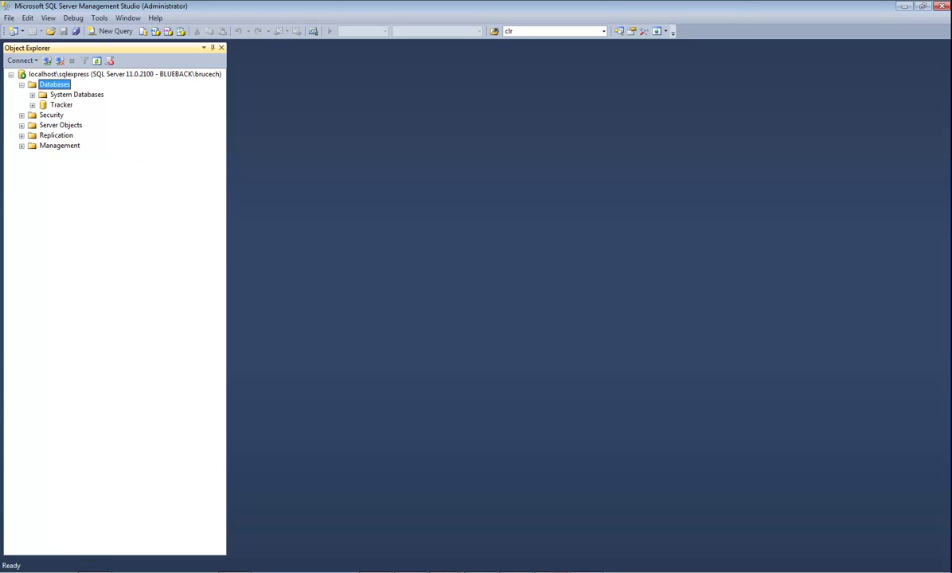
# Step: Switch to Windows Explorer and run Blueback Project Tracker 5.0.2012.30245.msi from the downloaded Tracker 5.0.0 package's "Crawler and plug-in installer" folder
pyautogui.click(90, 569)
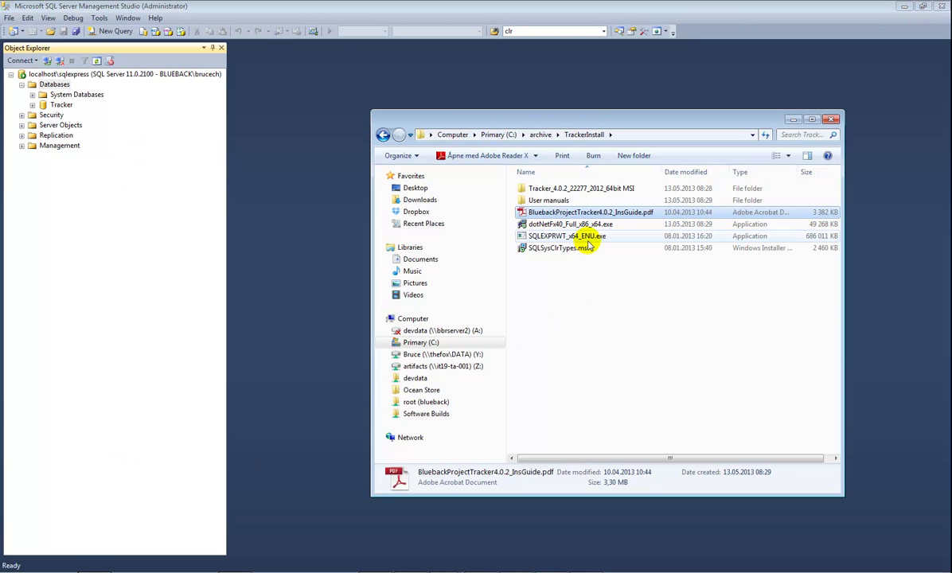
pyautogui.click(420, 200)
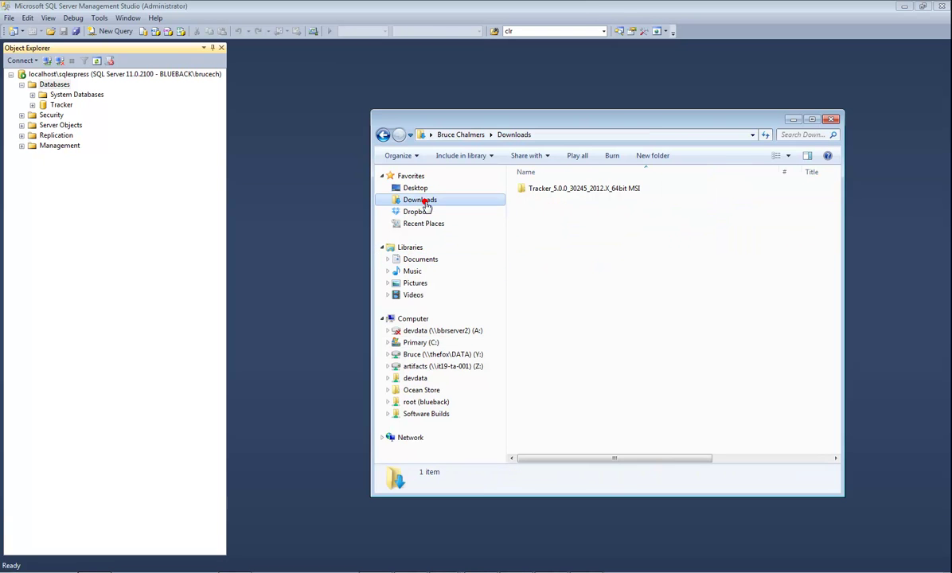
pyautogui.doubleClick(614, 191)
pyautogui.doubleClick(613, 191)
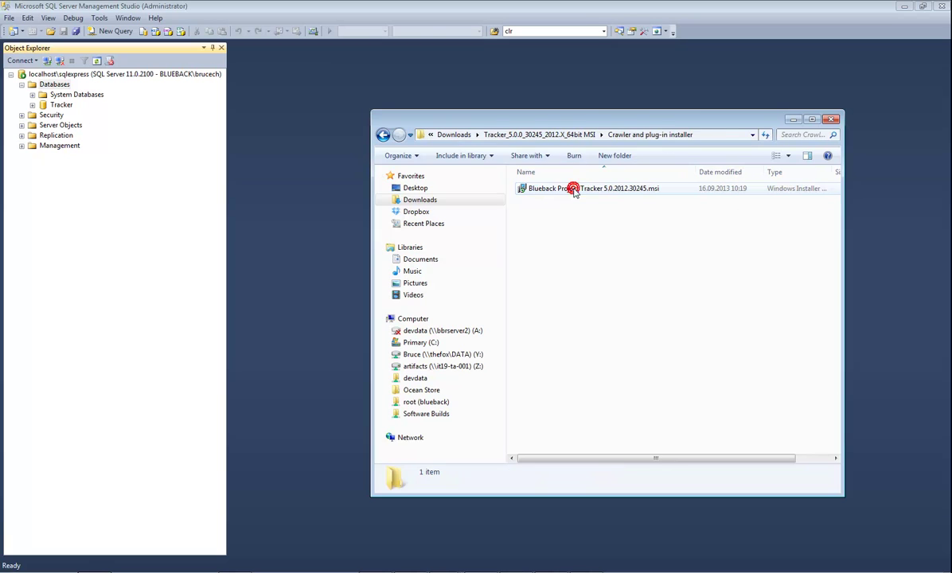
pyautogui.doubleClick(620, 189)
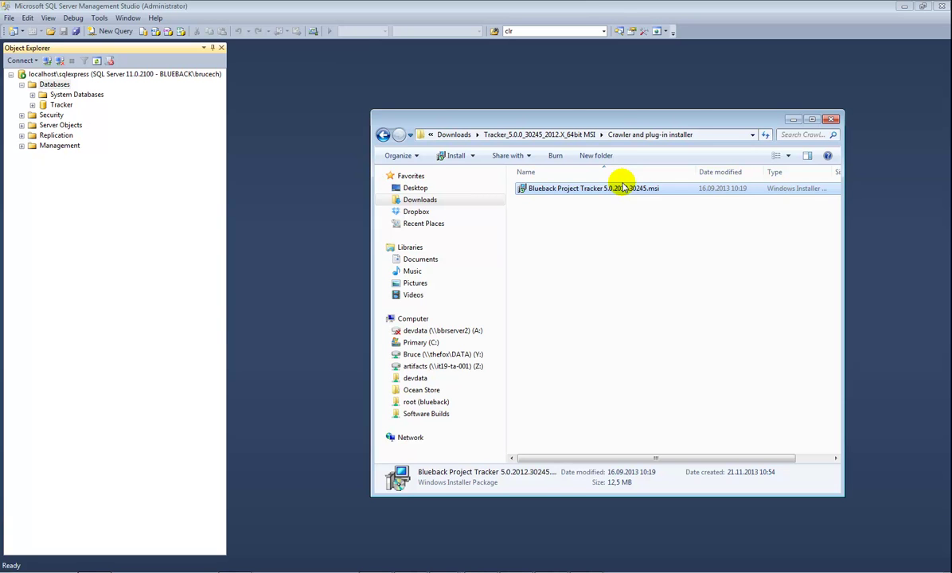
# Step: Browse to the Blueback Project Tracker_5.0.2012 folder under C:\Program Files\Schlumberger\Petrel 2012\Extensions
pyautogui.click(431, 343)
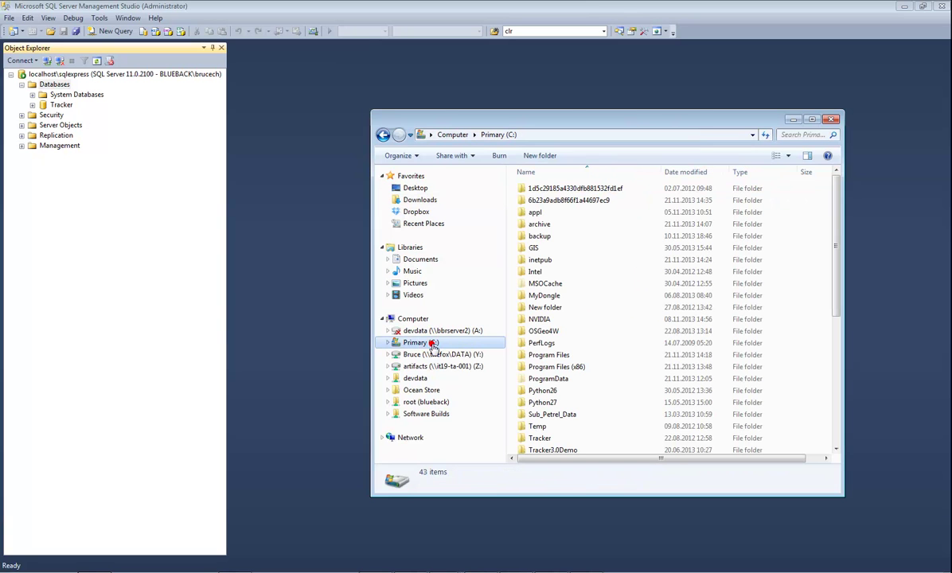
pyautogui.doubleClick(556, 355)
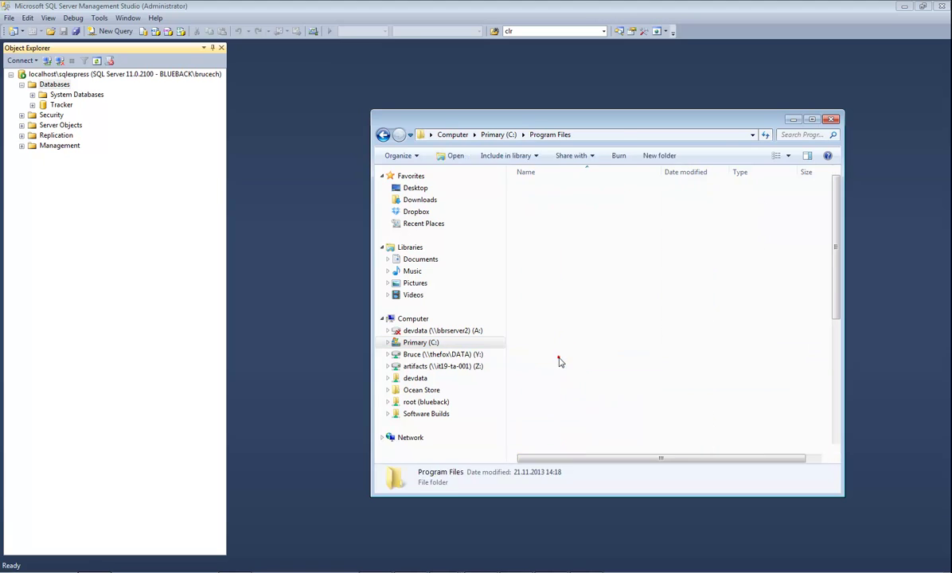
pyautogui.scroll(-7, 561, 286)
pyautogui.doubleClick(556, 303)
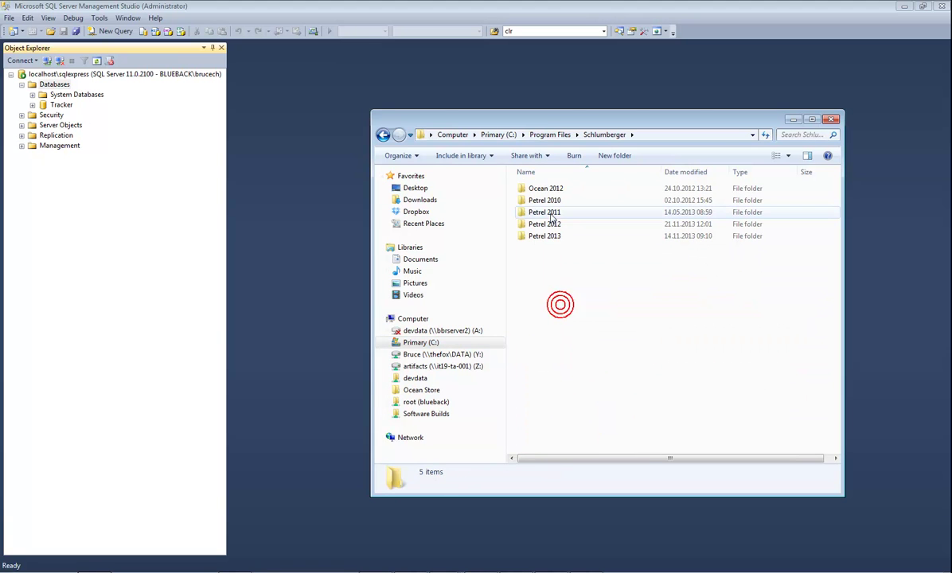
pyautogui.doubleClick(534, 223)
pyautogui.click(545, 201)
pyautogui.doubleClick(543, 201)
pyautogui.moveTo(599, 121); pyautogui.dragTo(586, 100)
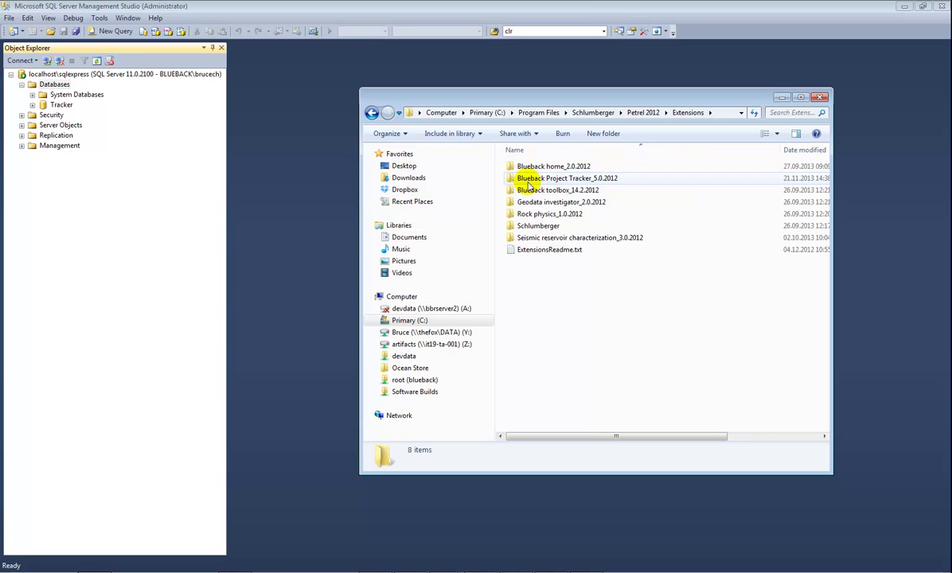
pyautogui.doubleClick(579, 180)
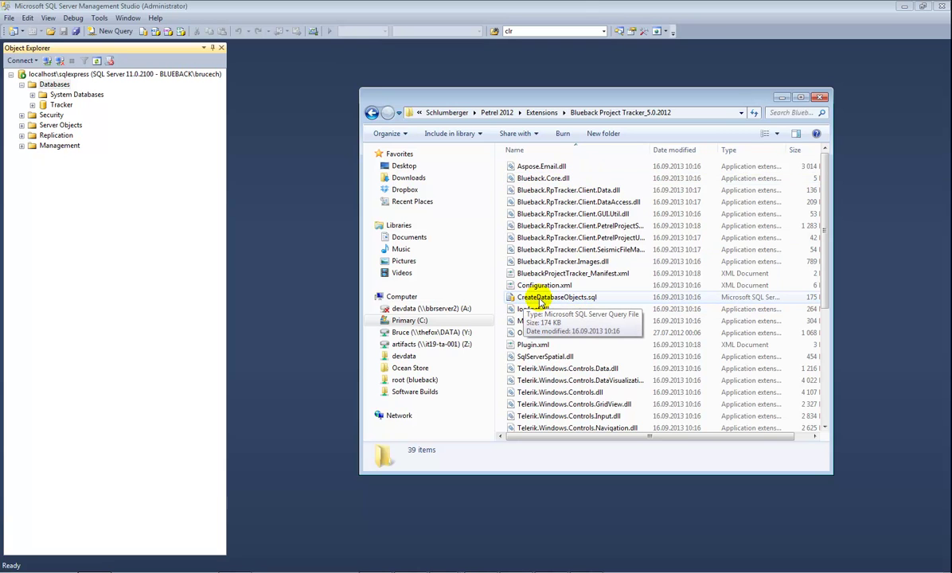
# Step: Arrange the Management Studio and Windows Explorer windows side by side so both the Tracker database and the plug-in folder are accessible
pyautogui.moveTo(595, 301); pyautogui.dragTo(417, 4)
pyautogui.moveTo(478, 89); pyautogui.dragTo(4, 80)
pyautogui.moveTo(565, 107); pyautogui.dragTo(951, 106)
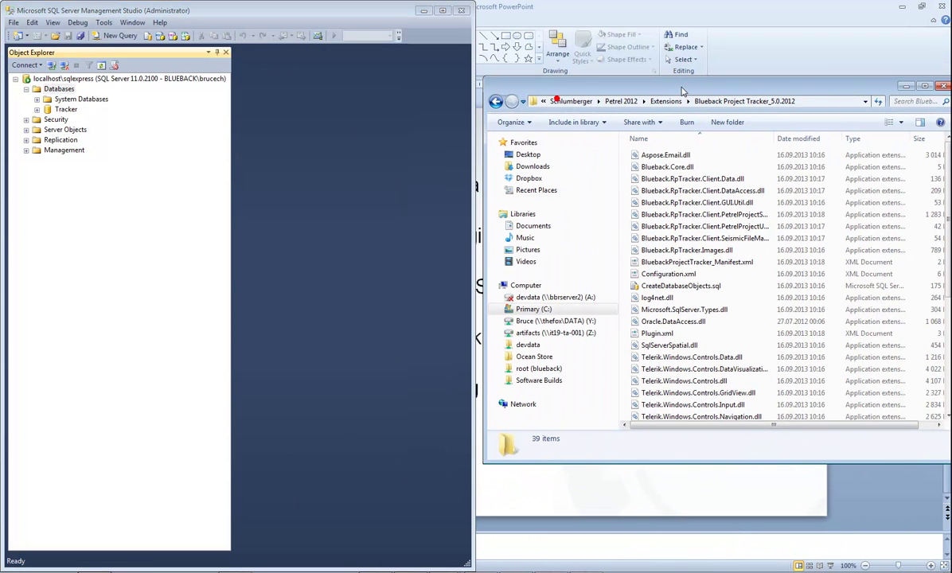
pyautogui.click(66, 109)
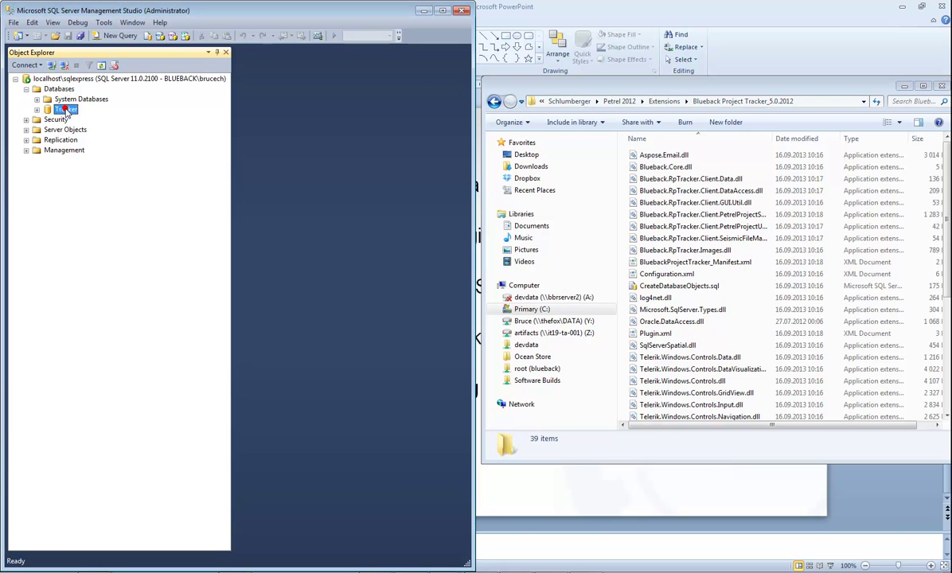
pyautogui.rightClick(66, 110)
pyautogui.click(86, 116)
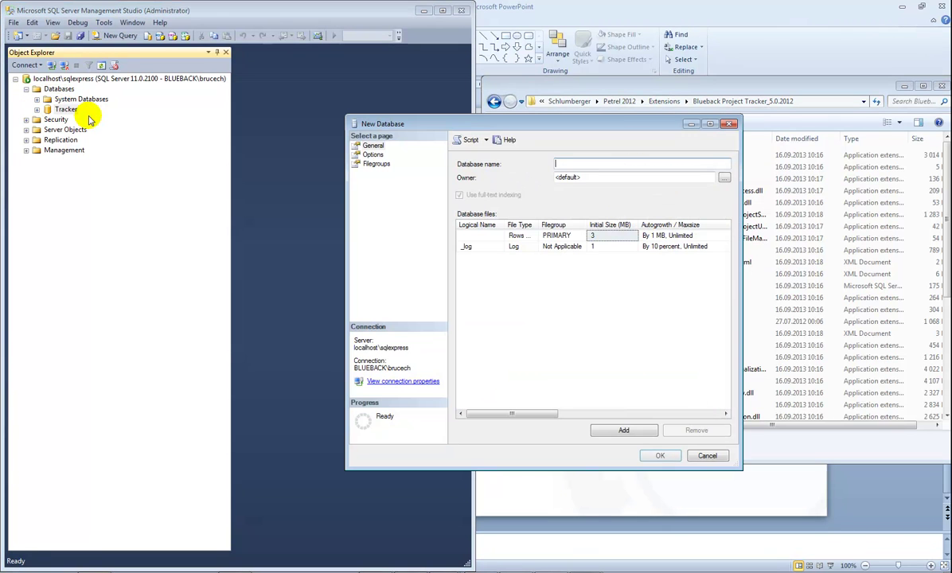
pyautogui.click(729, 125)
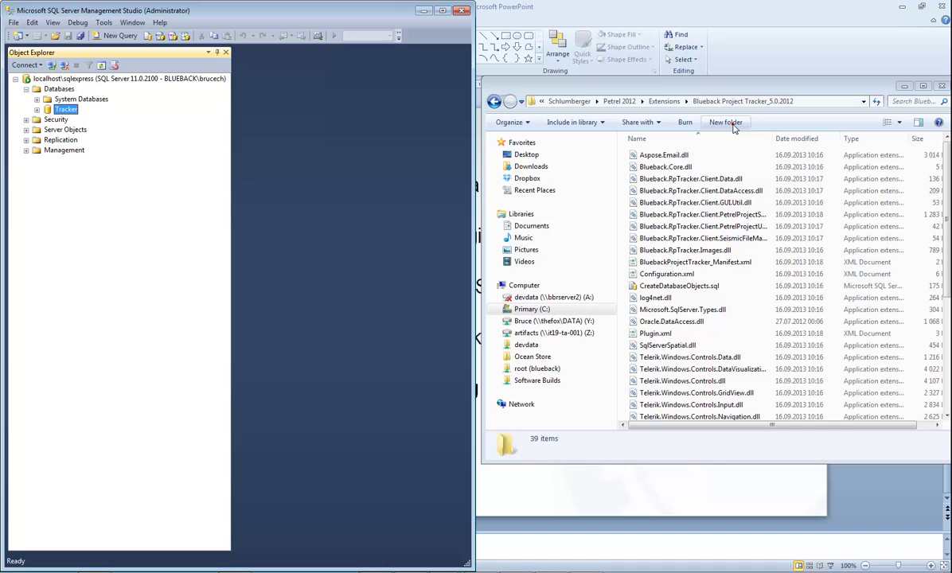
# Step: Execute the plug-in folder's CreateDatabaseObjects.sql script against the Tracker database, starting from a new query, and widen the Management Studio window
pyautogui.rightClick(63, 112)
pyautogui.click(97, 129)
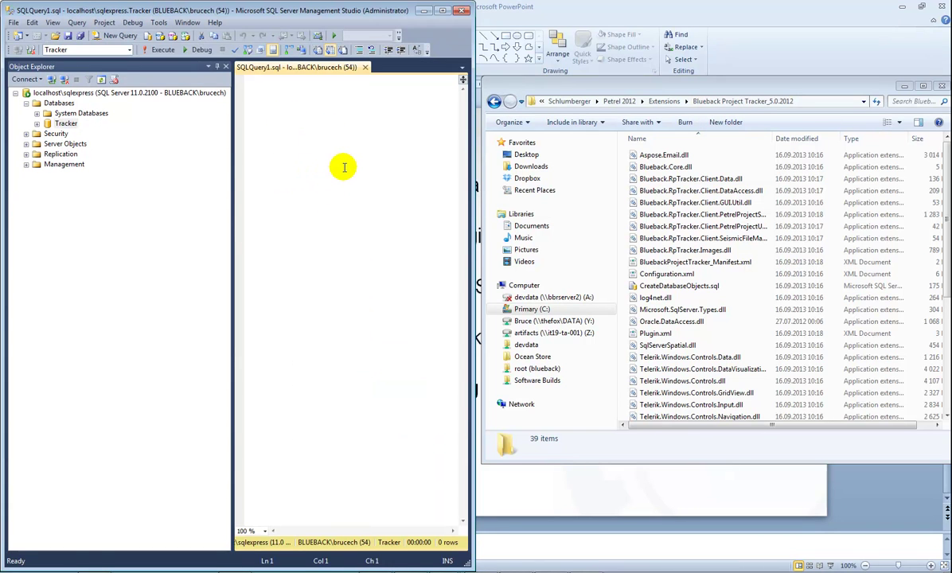
pyautogui.click(684, 288)
pyautogui.moveTo(686, 291); pyautogui.dragTo(348, 219)
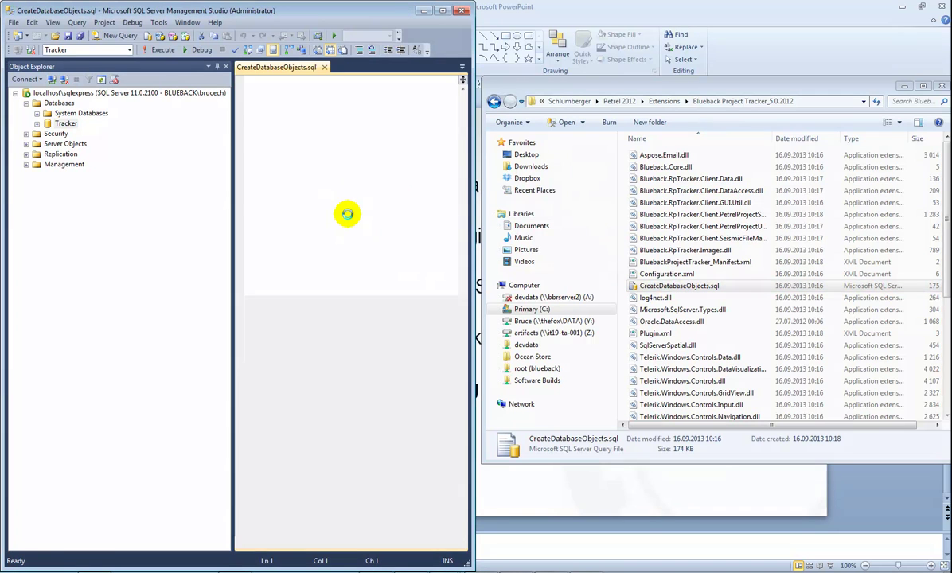
pyautogui.click(155, 51)
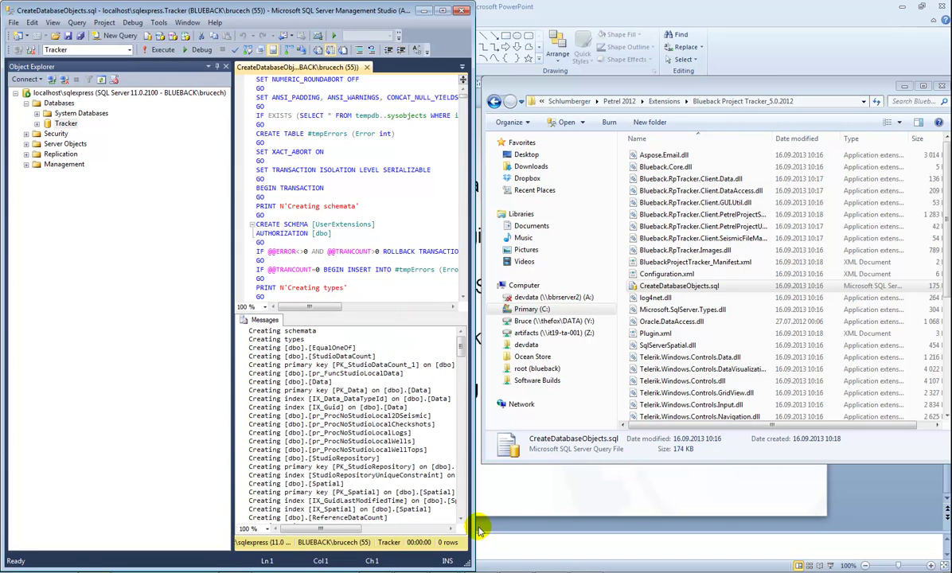
pyautogui.moveTo(471, 523); pyautogui.dragTo(744, 525)
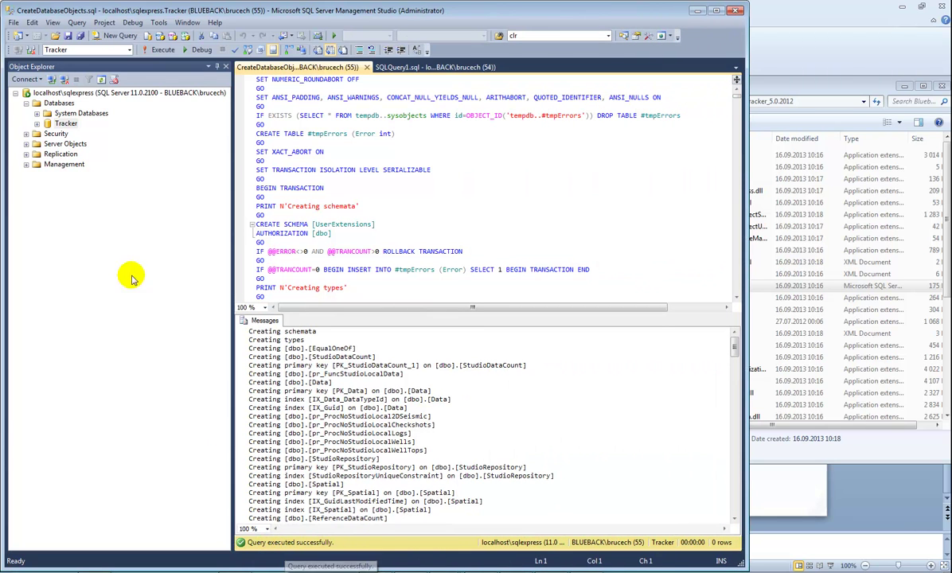
# Step: Inspect the Tracker database's tables and its security users in Object Explorer, collapsing each branch after viewing
pyautogui.click(36, 124)
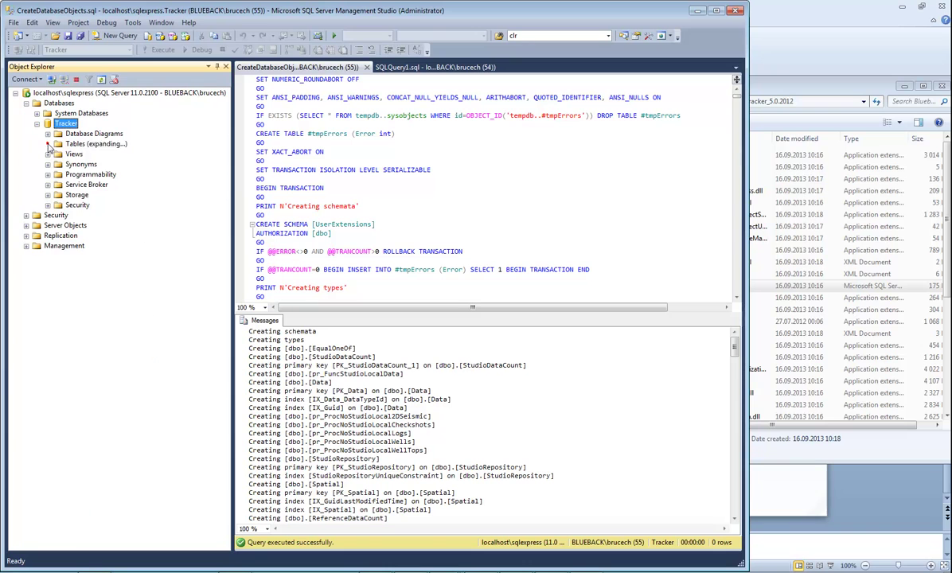
pyautogui.click(48, 144)
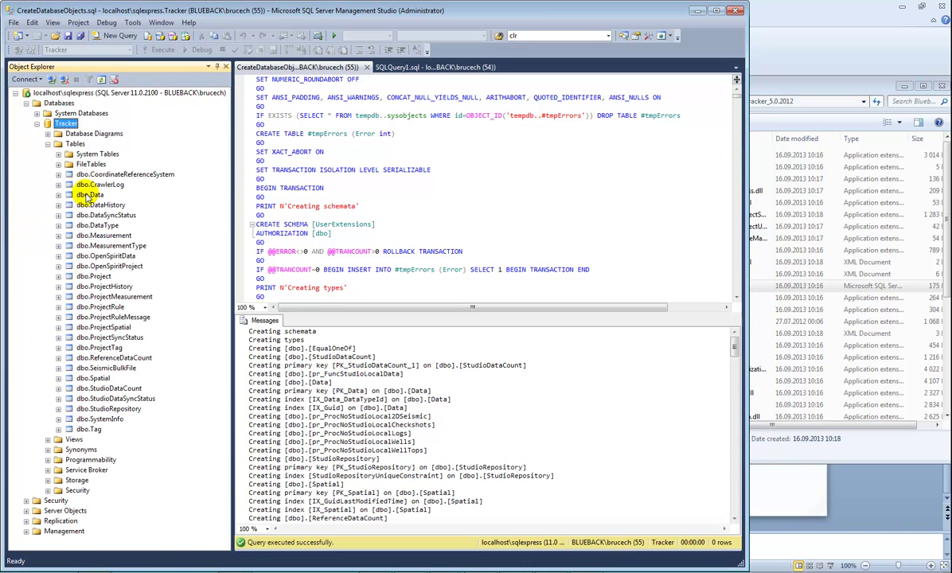
pyautogui.click(48, 145)
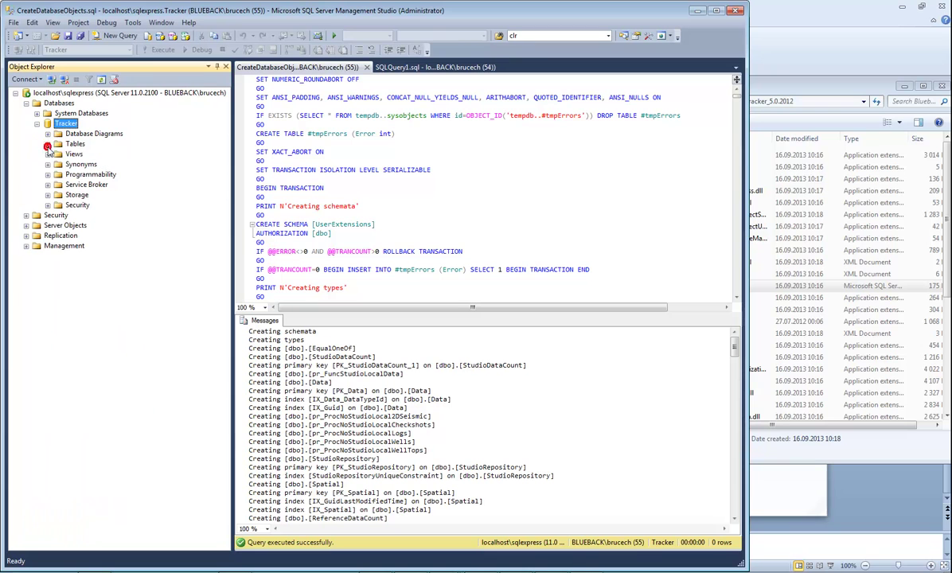
pyautogui.click(47, 205)
pyautogui.click(59, 216)
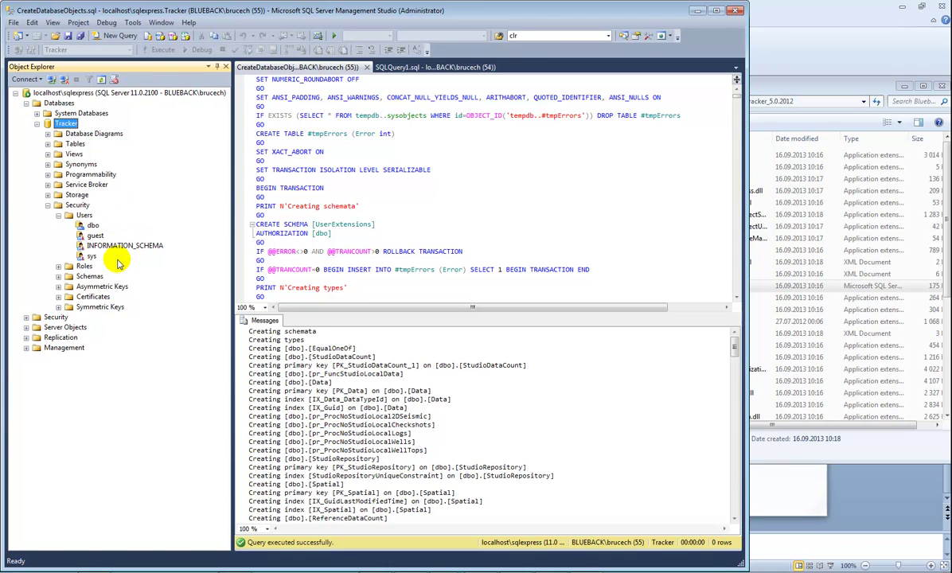
pyautogui.click(47, 204)
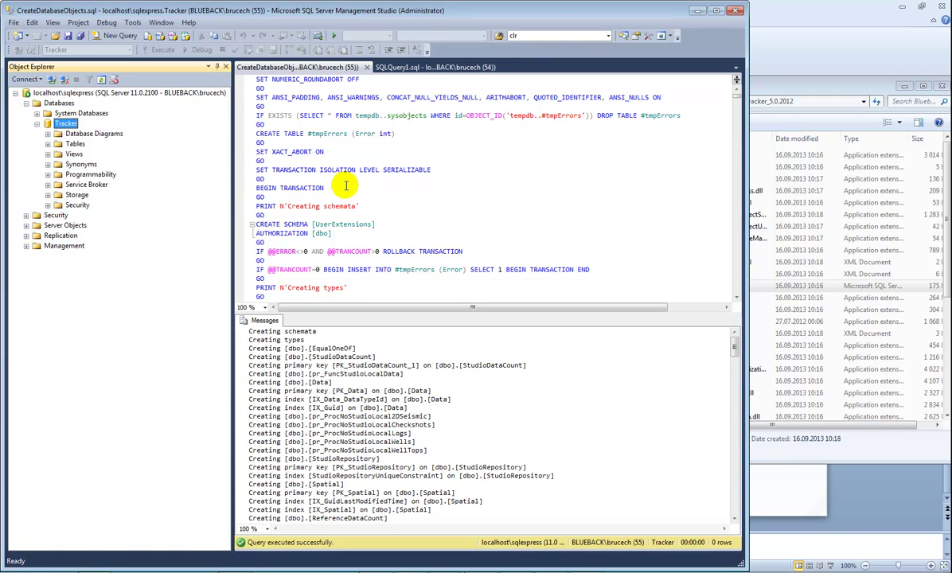
# Step: Open Control Panel in a maximized window and bring up the Windows Features dialog from Programs and Features
pyautogui.click(11, 563)
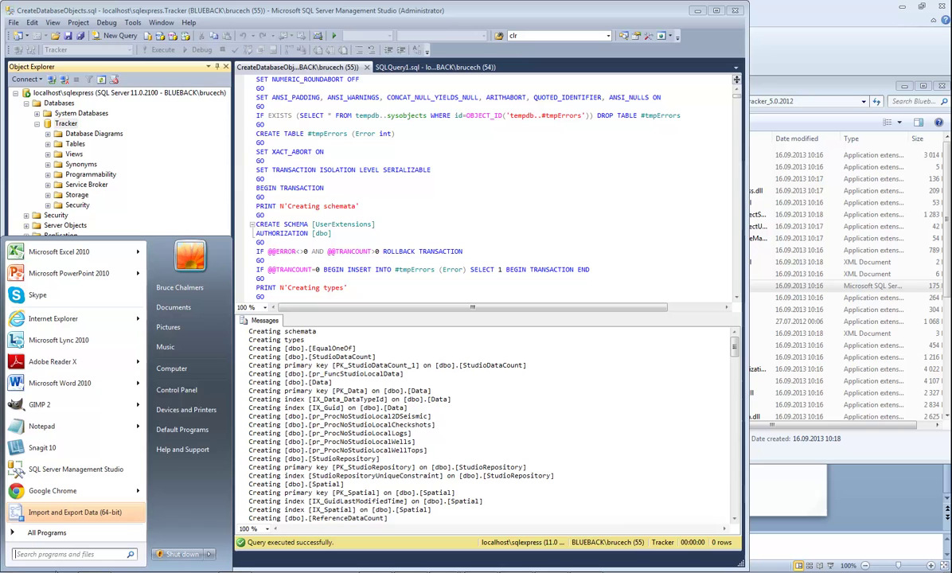
pyautogui.click(183, 391)
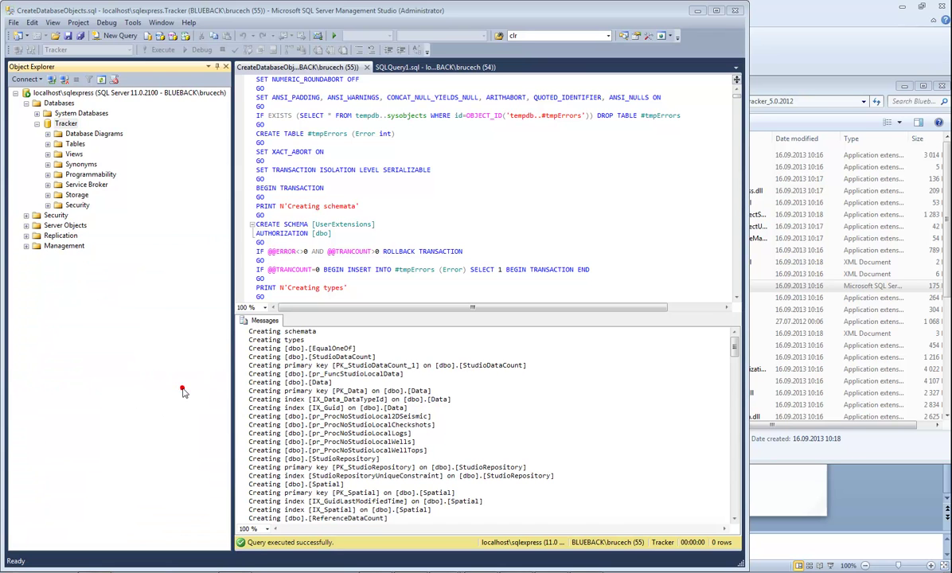
pyautogui.moveTo(460, 90); pyautogui.dragTo(354, 61)
pyautogui.doubleClick(355, 61)
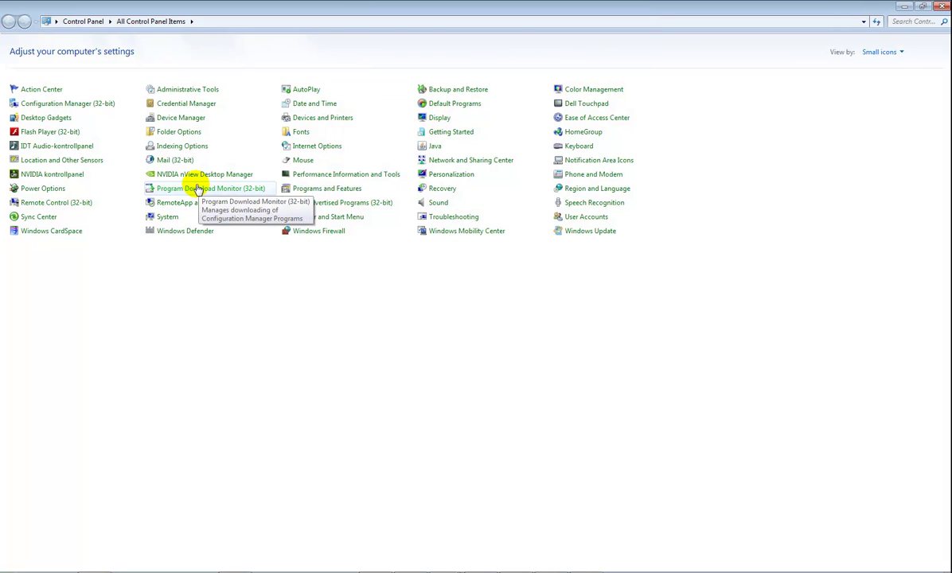
pyautogui.click(314, 189)
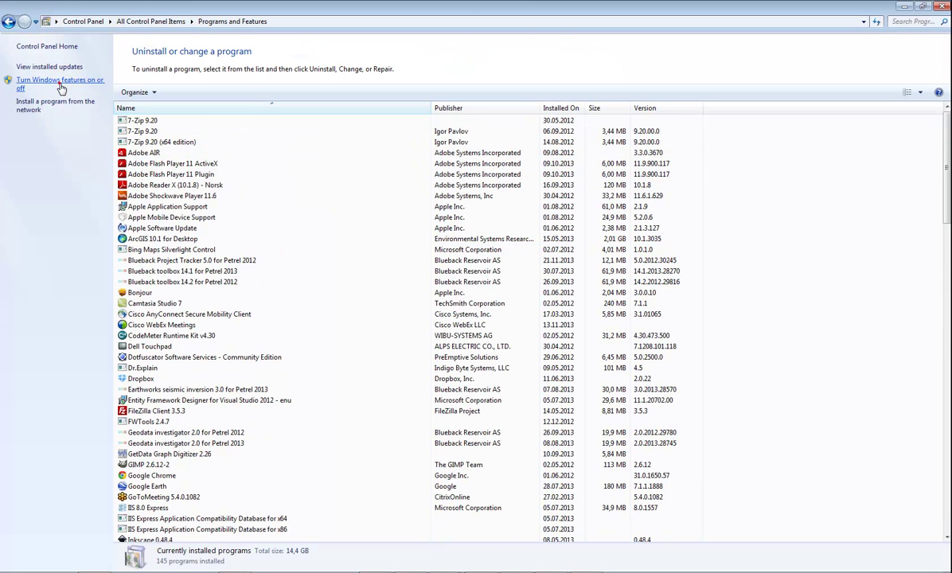
pyautogui.click(61, 86)
# Step: Enlarge and reposition the Windows Features dialog, and expand Internet Information Services to show its subfeatures
pyautogui.moveTo(491, 194); pyautogui.dragTo(394, 104)
pyautogui.moveTo(498, 300); pyautogui.dragTo(546, 458)
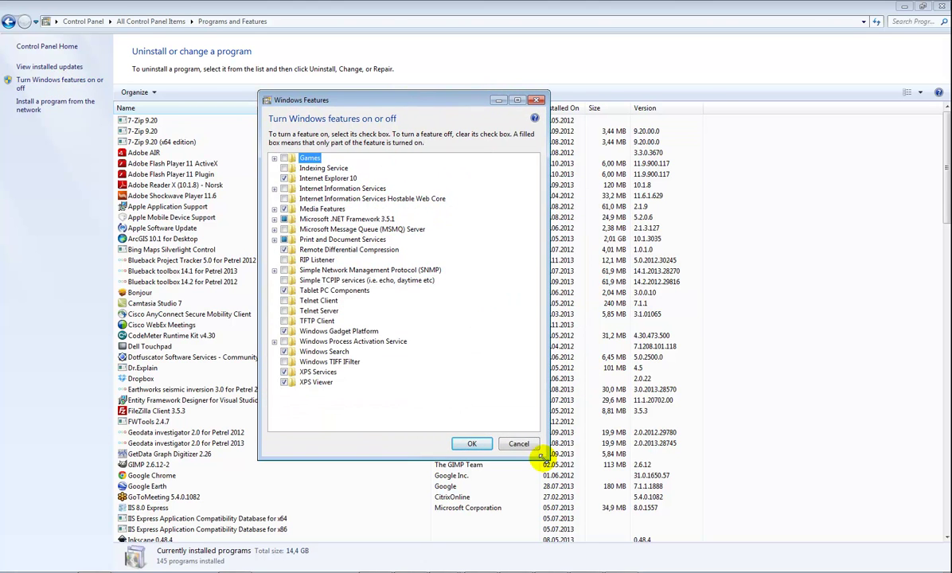
pyautogui.click(273, 189)
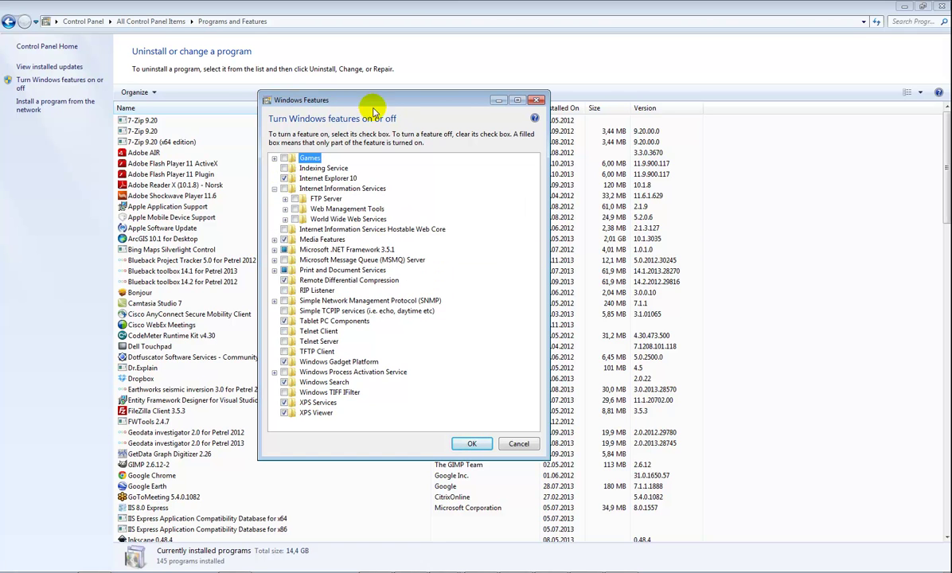
pyautogui.moveTo(351, 100); pyautogui.dragTo(310, 50)
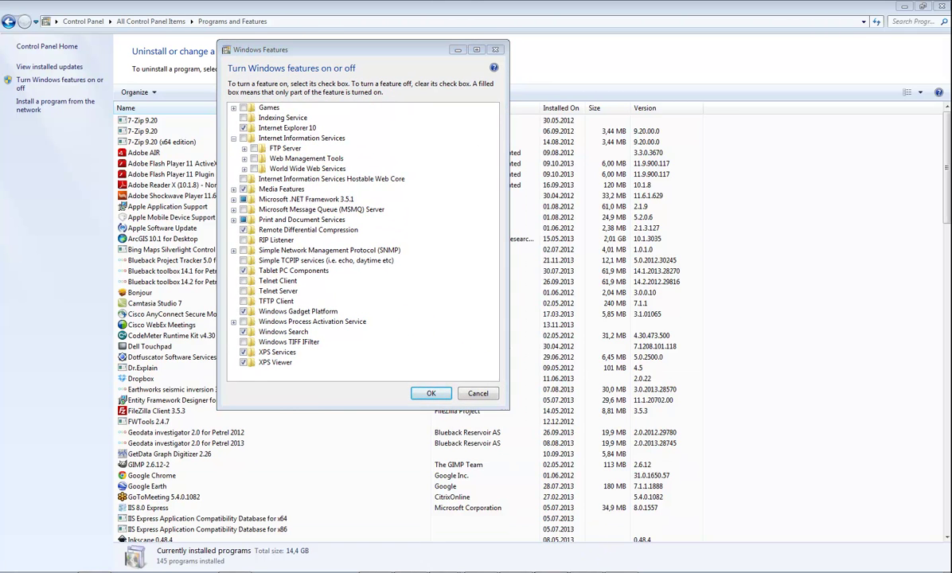
# Step: Switch to the installation guide in Adobe Reader, place it beside the dialog, and go to the IIS feature list on page 21
pyautogui.hotkey('alt', 'Tab')
pyautogui.moveTo(231, 20); pyautogui.dragTo(703, 20)
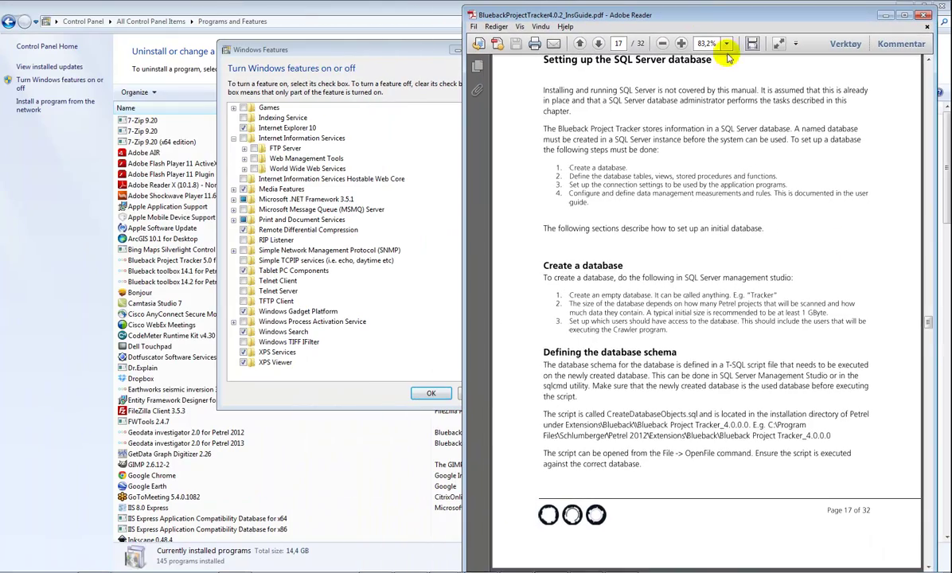
pyautogui.moveTo(926, 318); pyautogui.dragTo(918, 98)
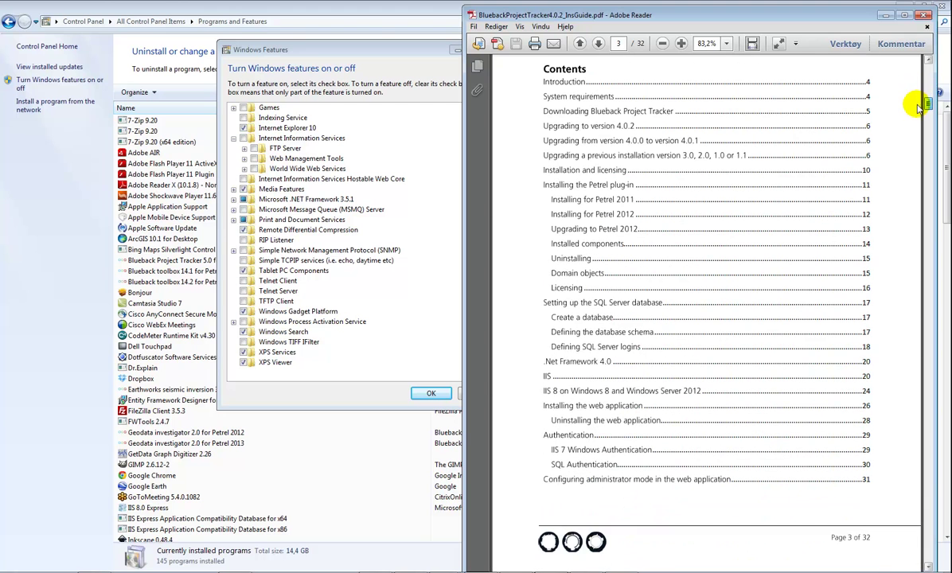
pyautogui.click(866, 378)
pyautogui.scroll(-10, 818, 239)
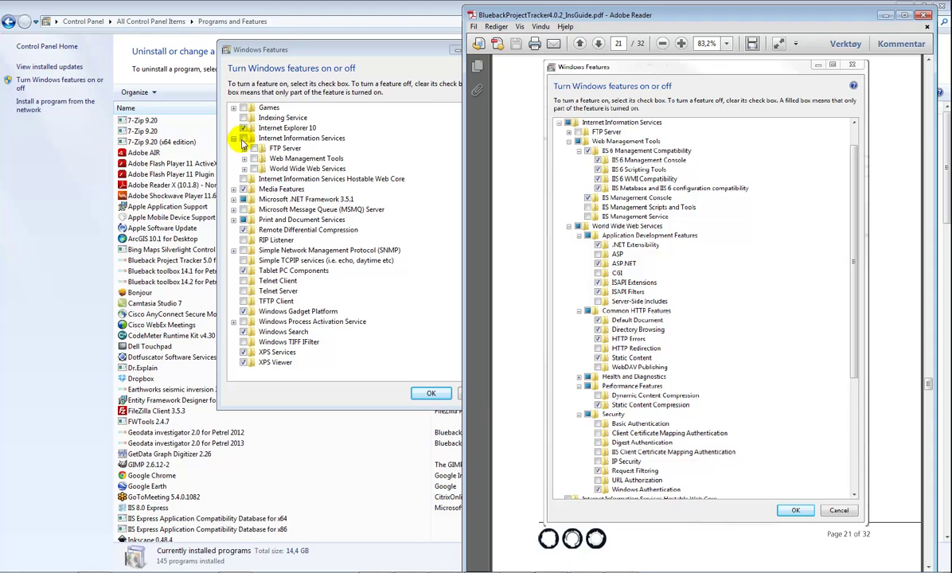
# Step: Enable Internet Information Services and all IIS 6 Management Compatibility options under Web Management Tools, expanding World Wide Web Services as well
pyautogui.click(244, 140)
pyautogui.click(245, 159)
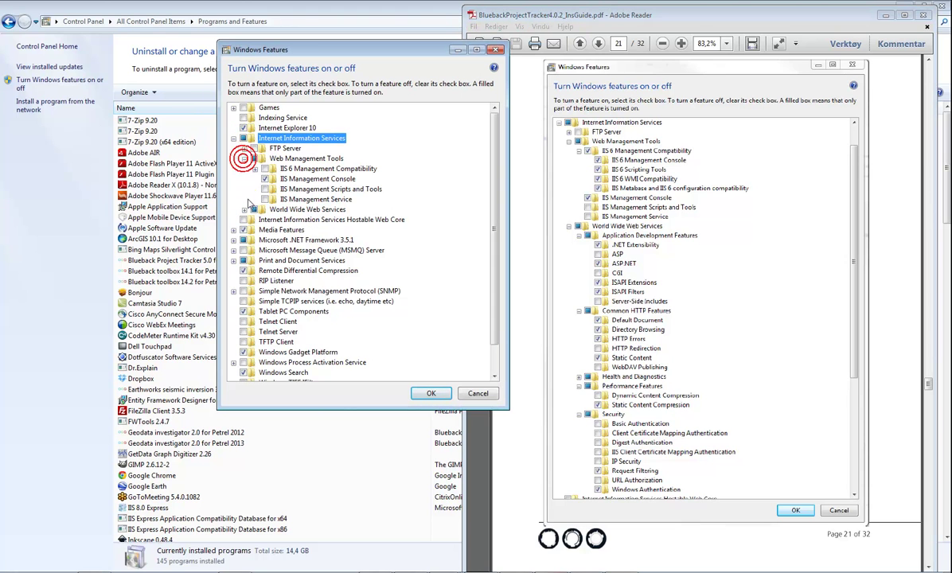
pyautogui.click(244, 209)
pyautogui.click(255, 169)
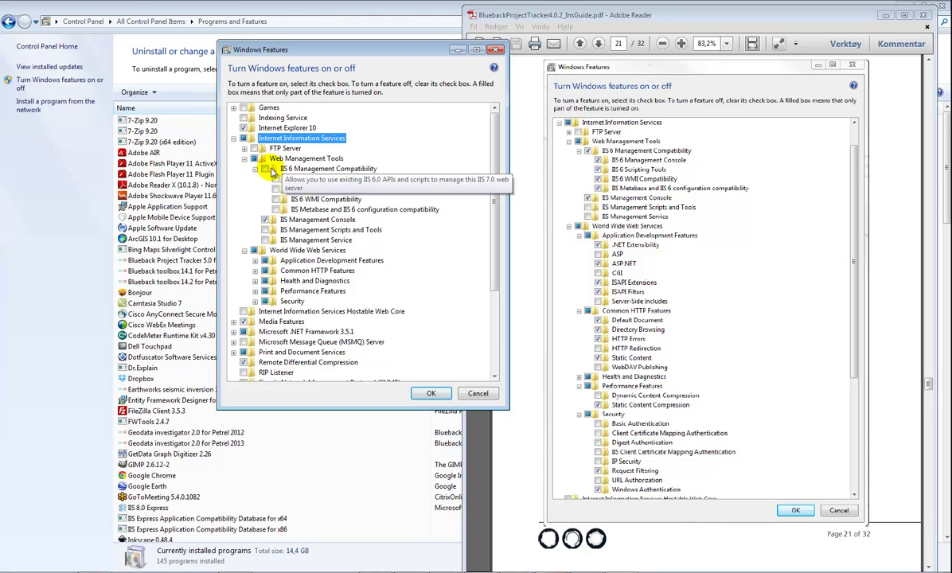
pyautogui.click(265, 170)
pyautogui.click(275, 189)
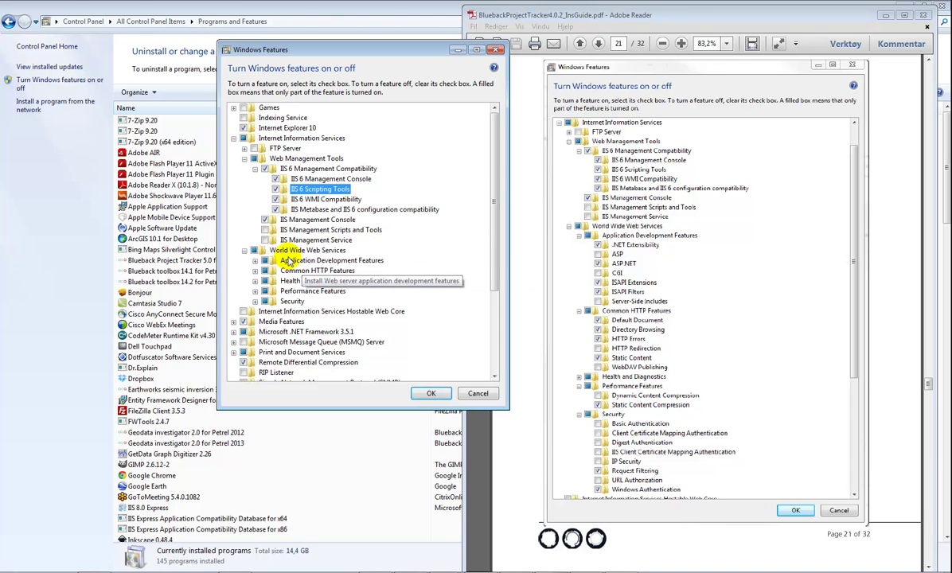
# Step: Enable .NET Extensibility and ASP.NET under Application Development Features
pyautogui.click(254, 260)
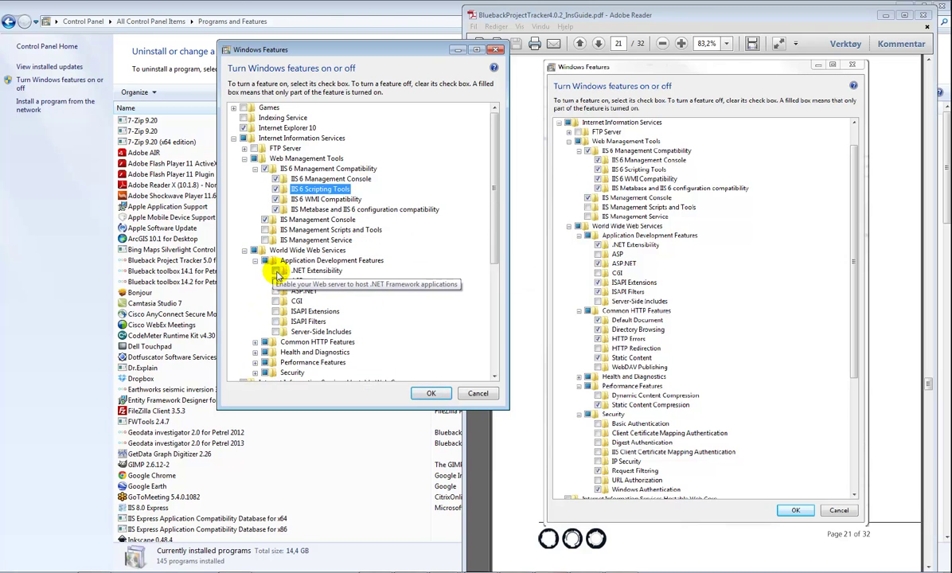
pyautogui.click(276, 271)
pyautogui.click(276, 291)
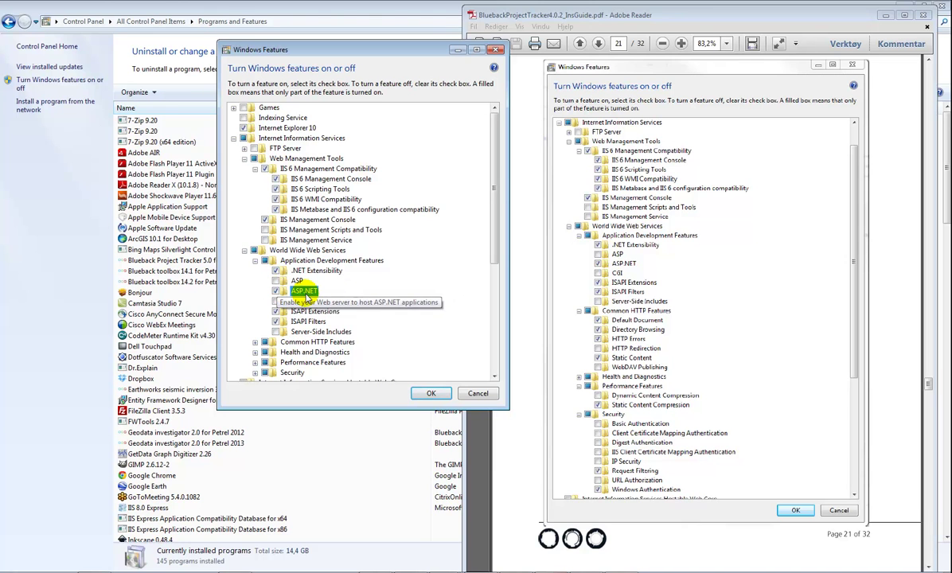
# Step: Expand the Common HTTP, Health and Diagnostics, Performance and Security groups to check their options, and enable Windows Authentication under Security
pyautogui.scroll(-1, 341, 316)
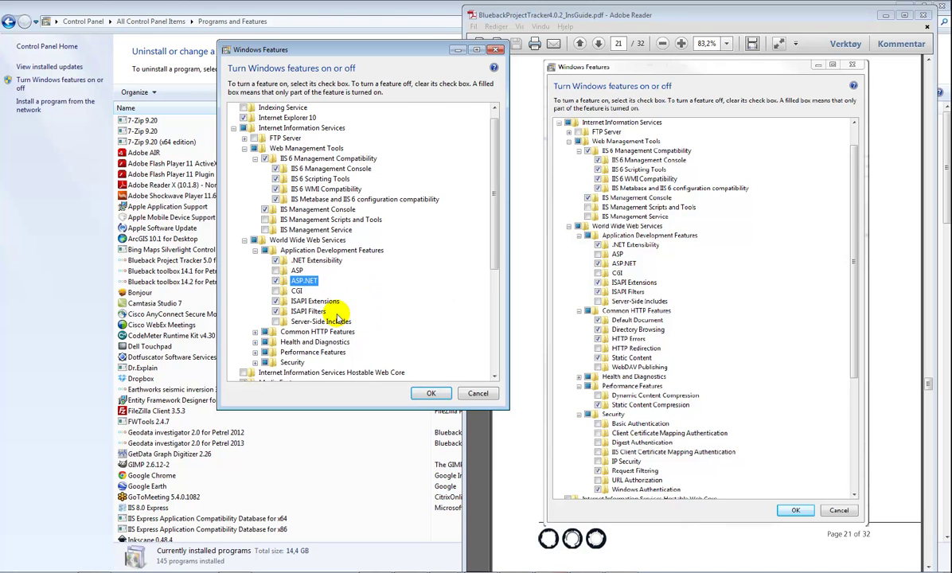
pyautogui.click(254, 332)
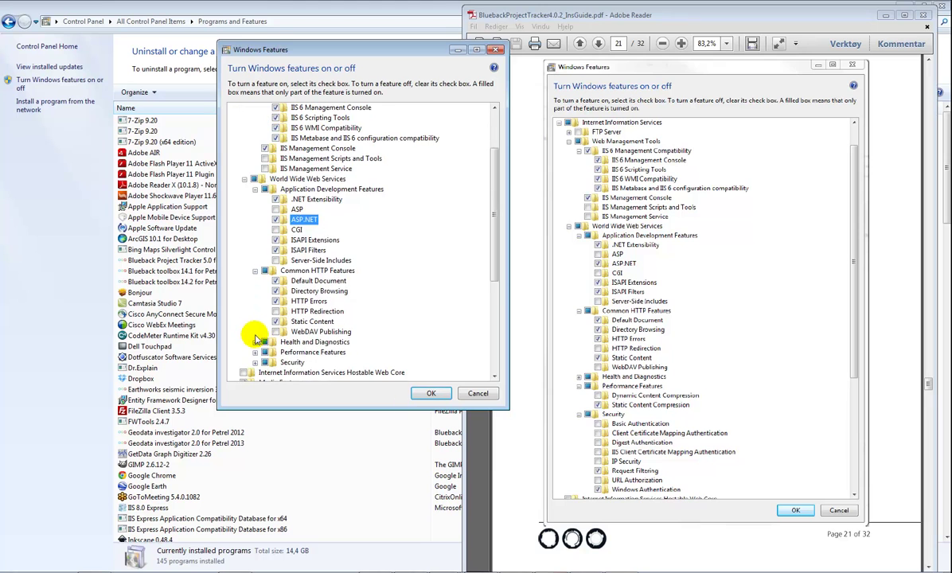
pyautogui.click(254, 342)
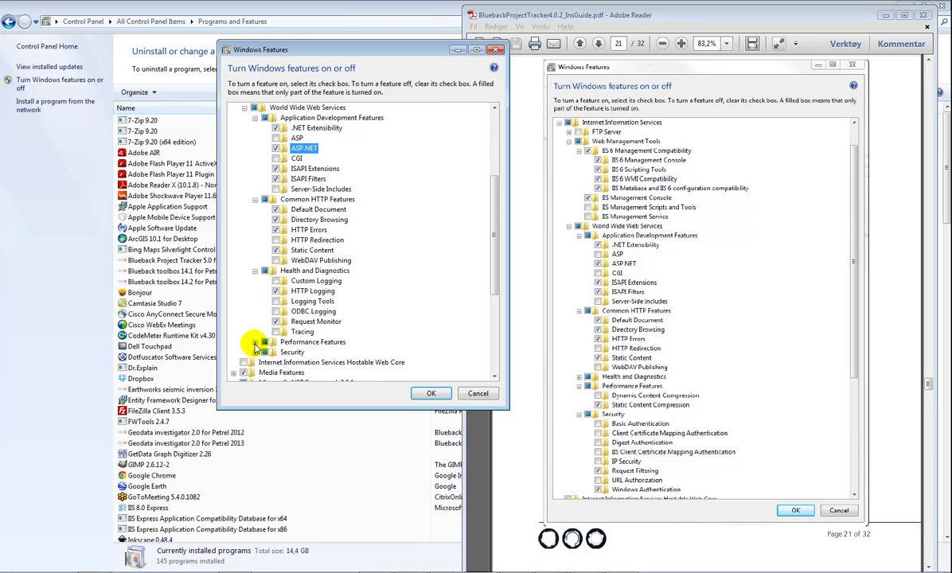
pyautogui.click(255, 343)
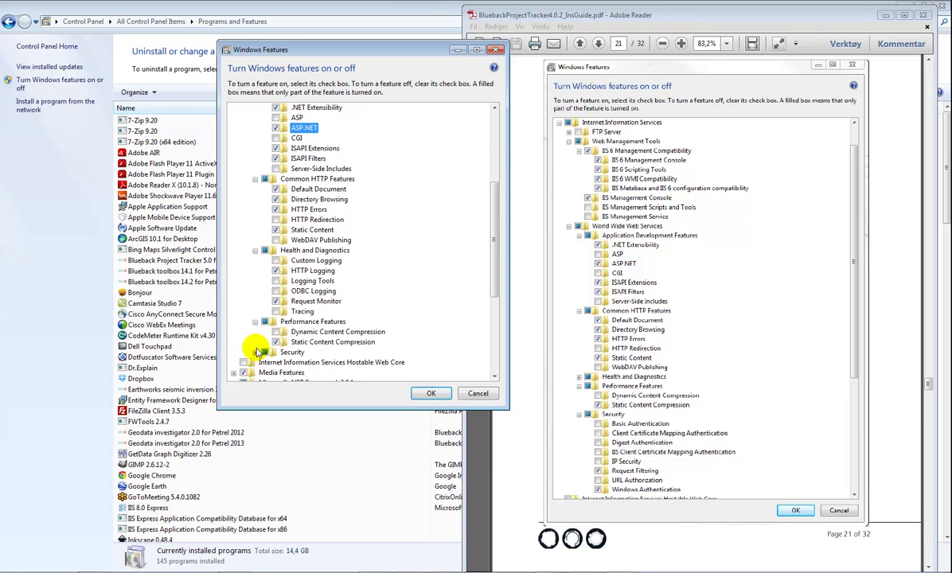
pyautogui.click(254, 343)
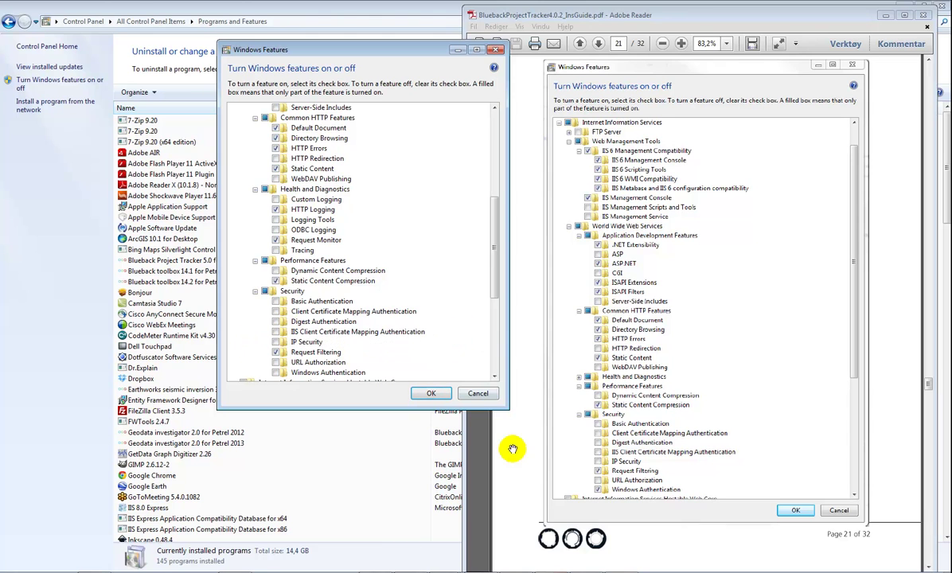
pyautogui.scroll(-1, 305, 342)
pyautogui.scroll(-1, 305, 343)
pyautogui.click(276, 342)
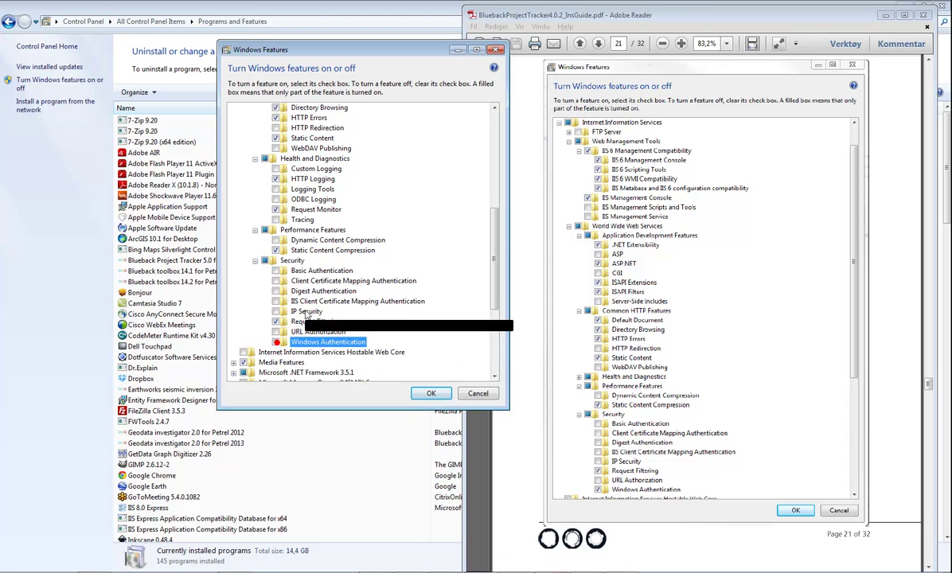
# Step: Lengthen the Windows Features dialog to review the selection against the guide, apply the features, and postpone the computer restart
pyautogui.moveTo(365, 408); pyautogui.dragTo(368, 516)
pyautogui.moveTo(487, 399); pyautogui.dragTo(490, 293)
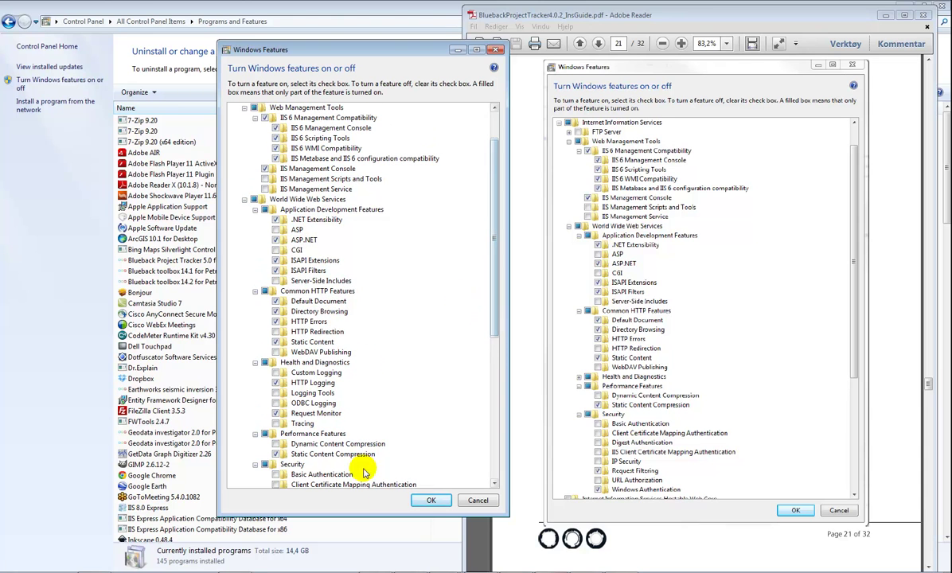
pyautogui.click(430, 501)
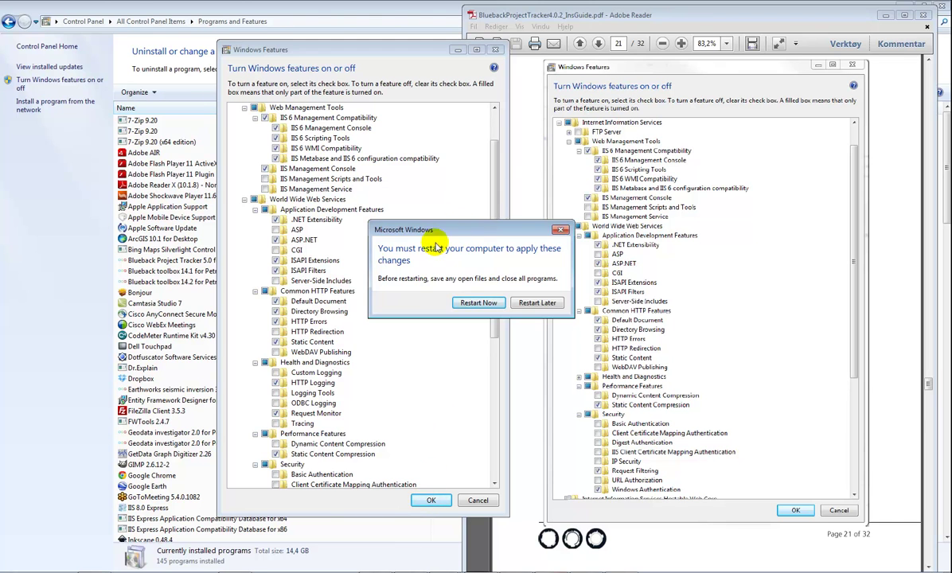
pyautogui.click(528, 303)
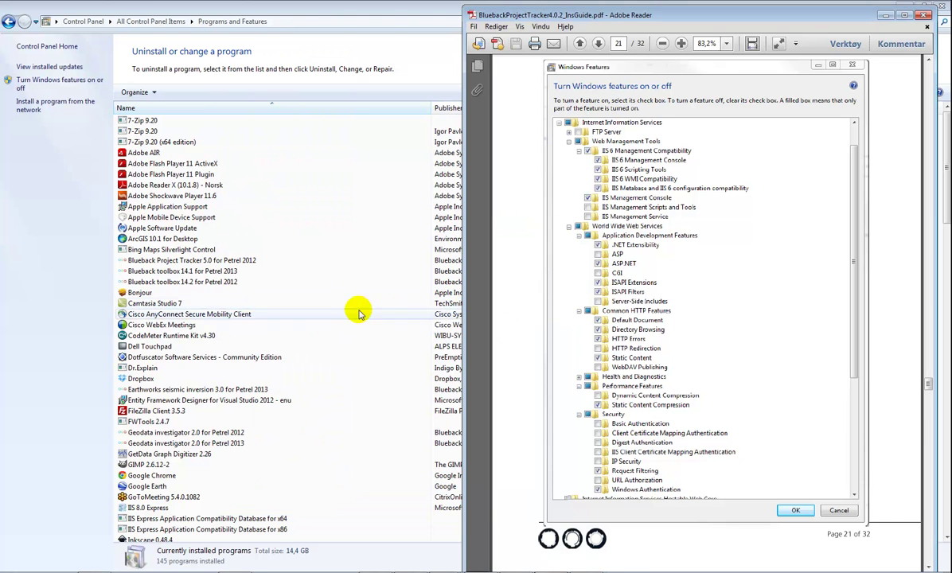
pyautogui.rightClick(94, 571)
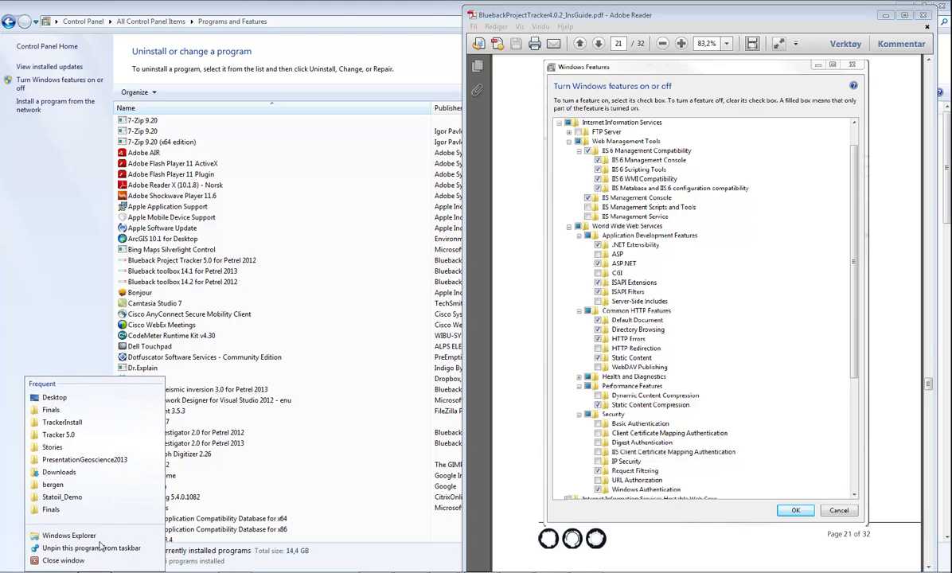
pyautogui.rightClick(12, 566)
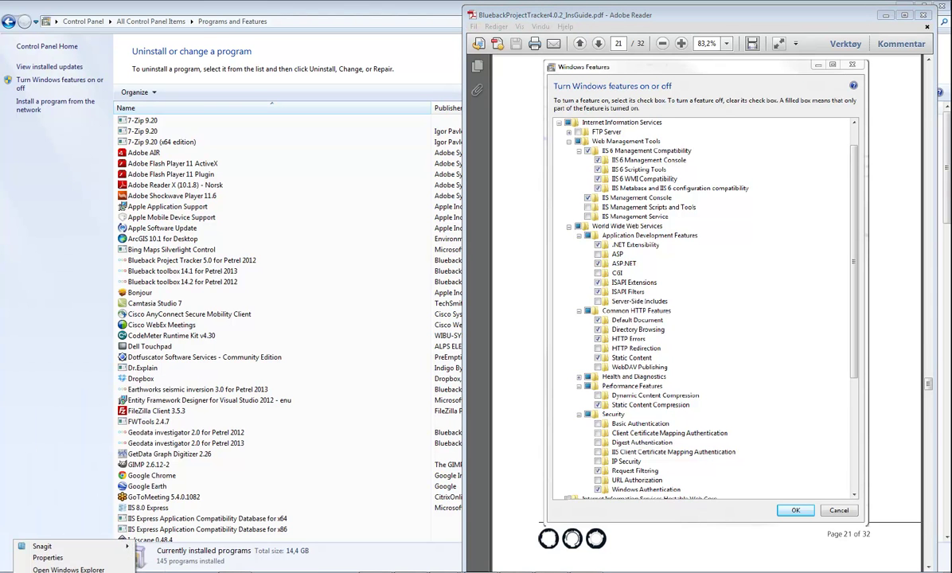
pyautogui.click(12, 567)
pyautogui.click(171, 350)
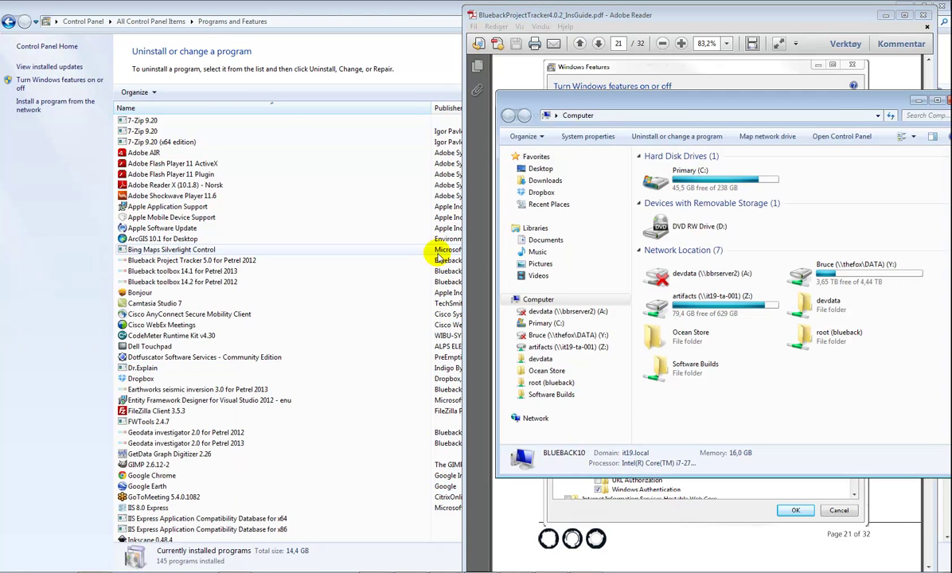
pyautogui.moveTo(748, 96); pyautogui.dragTo(557, 99)
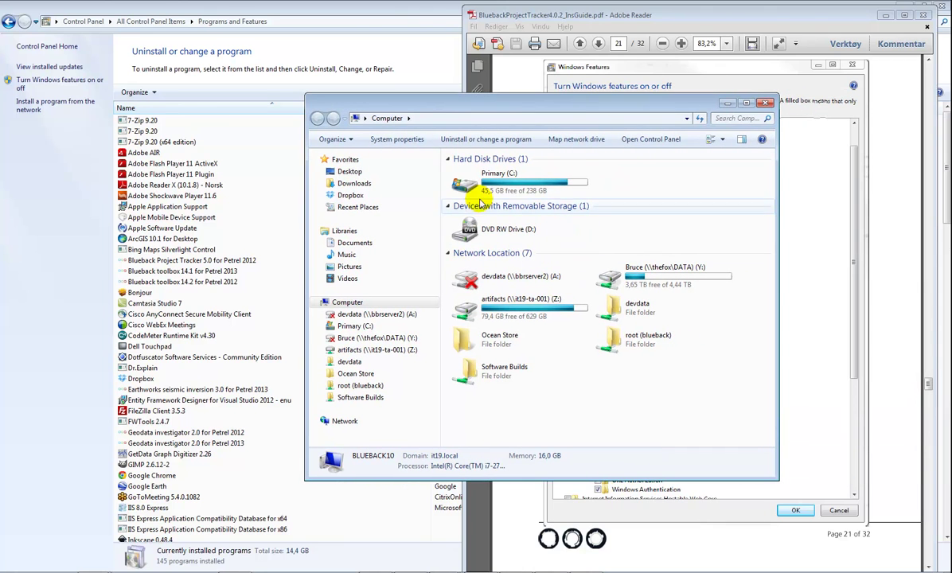
# Step: Open Computer Management for this computer, close the Computer window, and move Computer Management into clear view
pyautogui.click(12, 567)
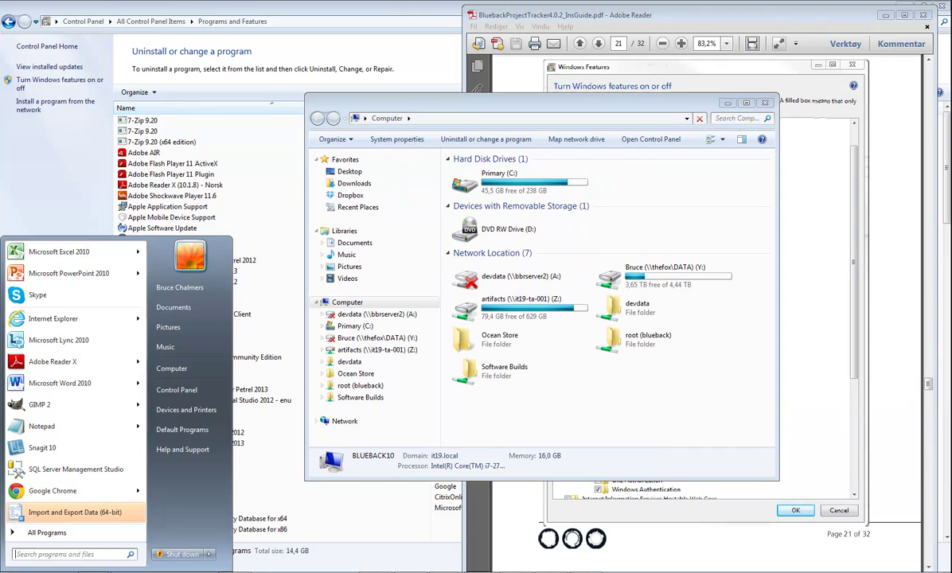
pyautogui.rightClick(179, 376)
pyautogui.click(748, 111)
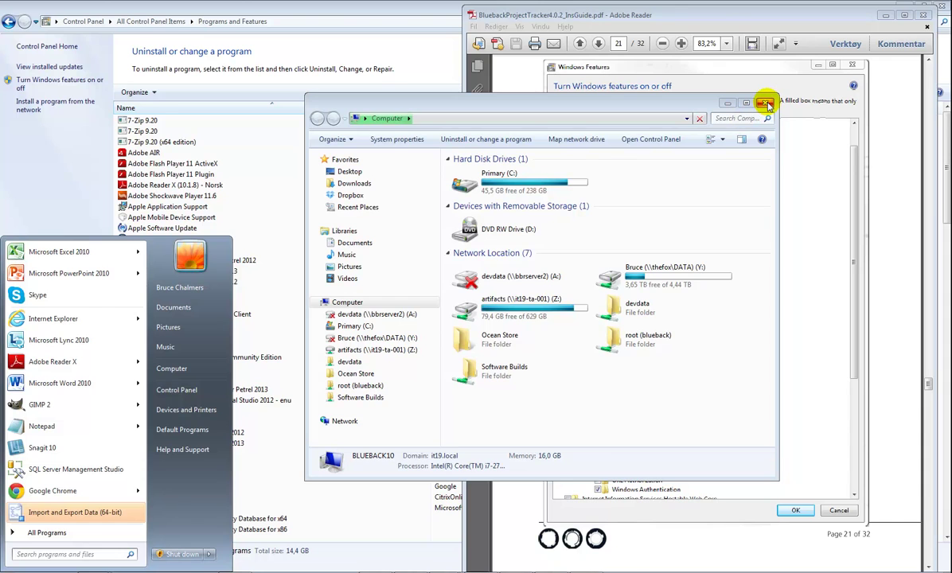
pyautogui.click(766, 105)
pyautogui.moveTo(287, 19); pyautogui.dragTo(439, 86)
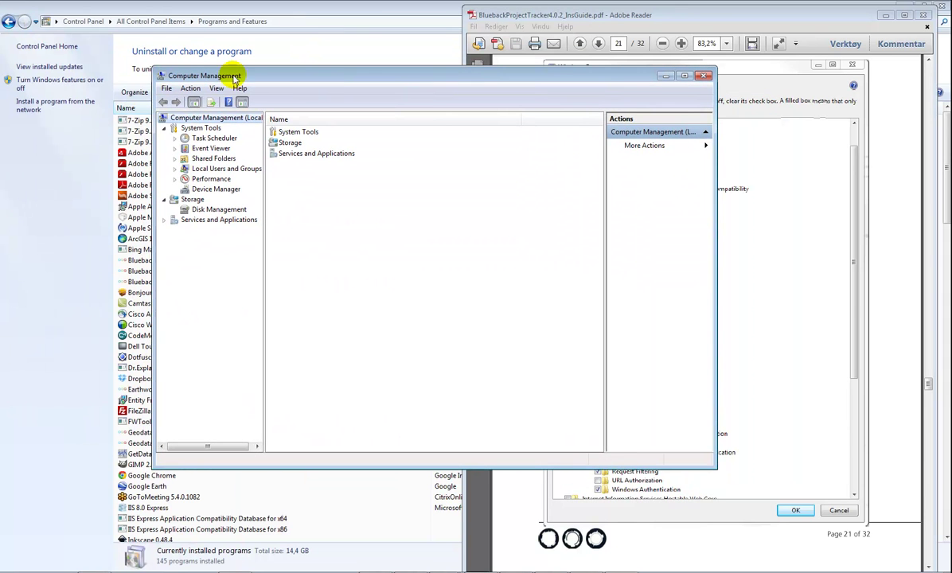
# Step: Open IIS Manager under Services and Applications and examine the server's application pools and their .NET Framework versions
pyautogui.click(163, 220)
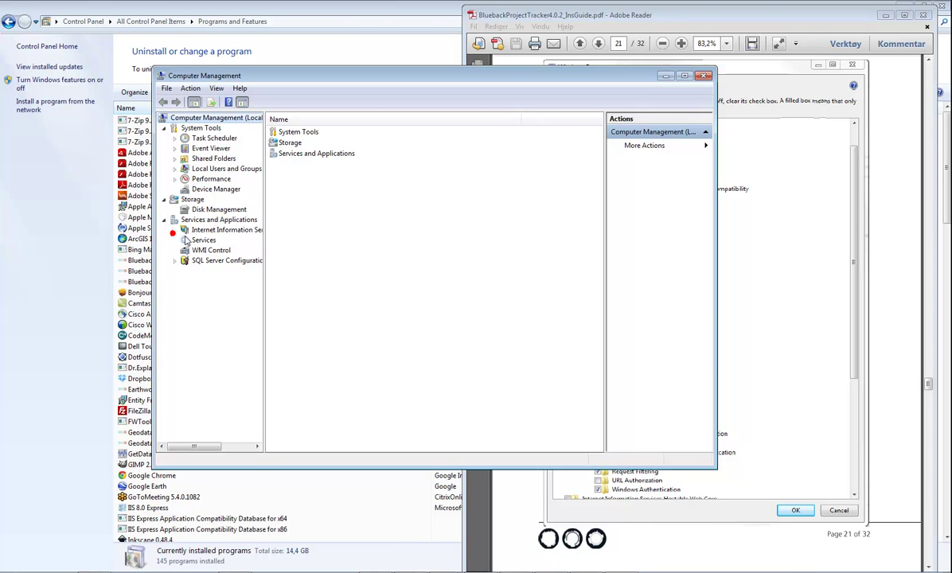
pyautogui.click(203, 230)
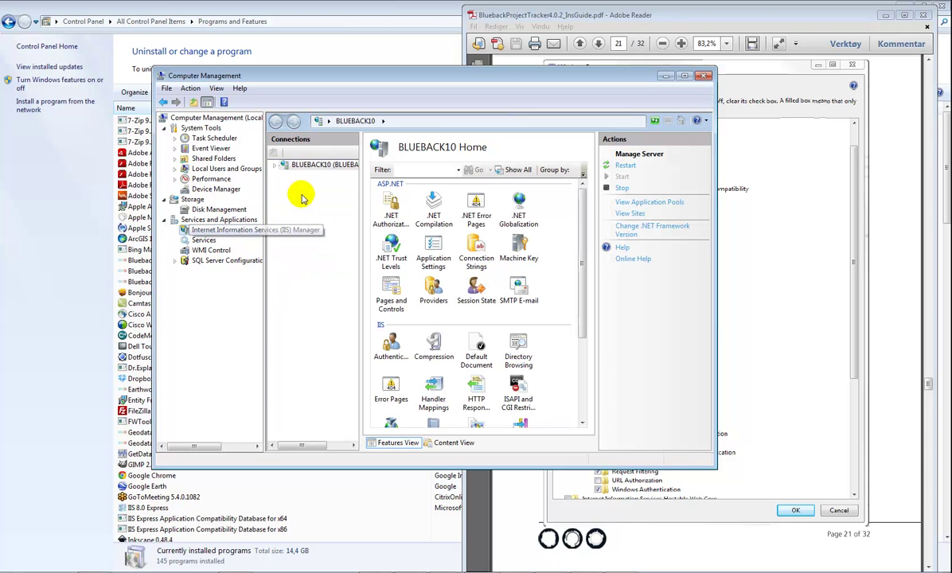
pyautogui.click(275, 165)
pyautogui.click(314, 175)
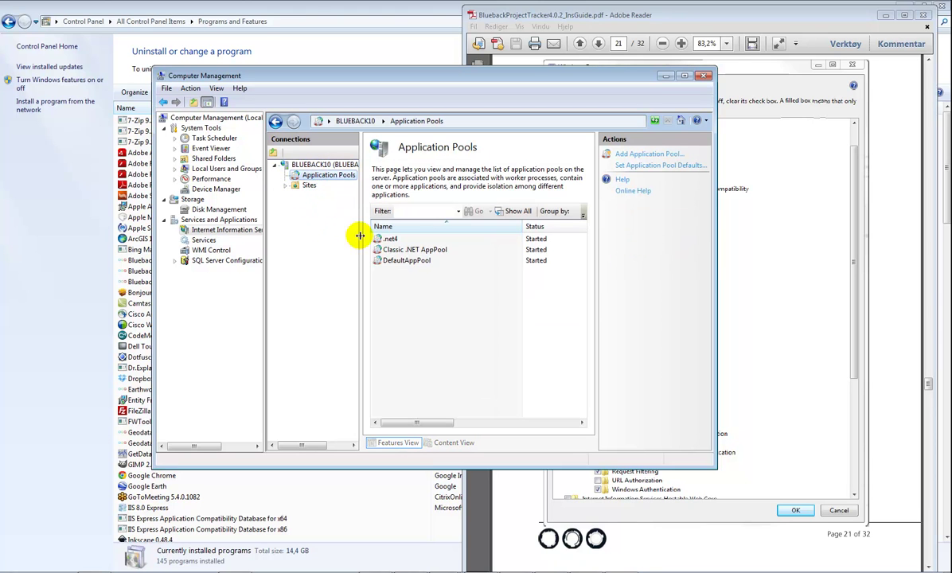
pyautogui.moveTo(440, 423)
pyautogui.mouseDown()
pyautogui.moveTo(469, 426)
pyautogui.moveTo(419, 422)
pyautogui.moveTo(430, 420)
pyautogui.mouseUp()
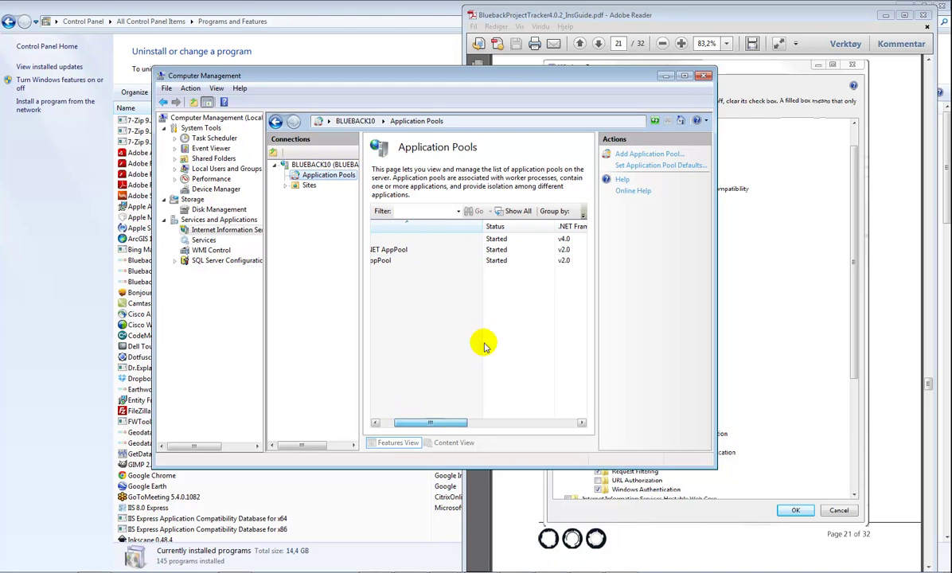
# Step: Add an application pool named AppPoolNew using .NET Framework v4.0.30319, and expand Sites in the connections tree
pyautogui.click(649, 155)
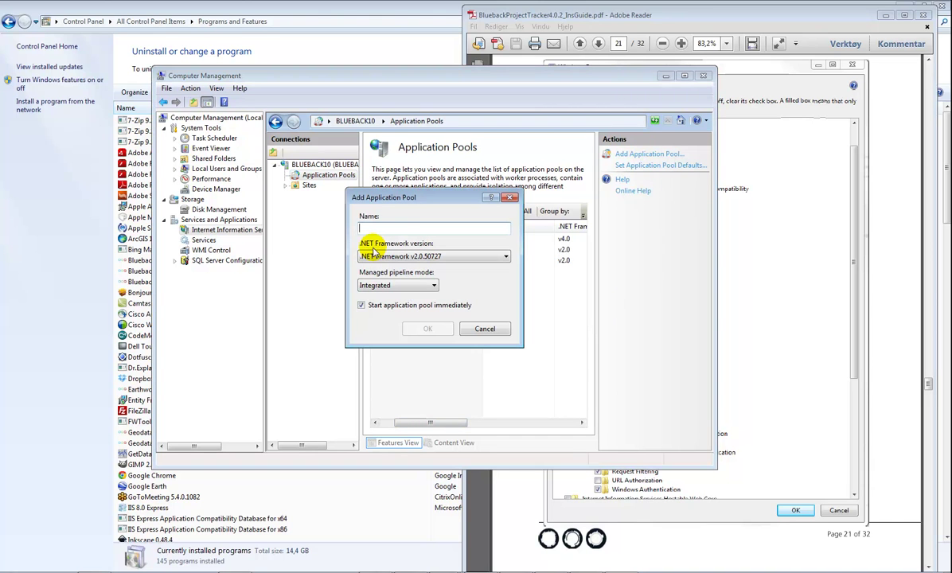
pyautogui.write('Tracker')
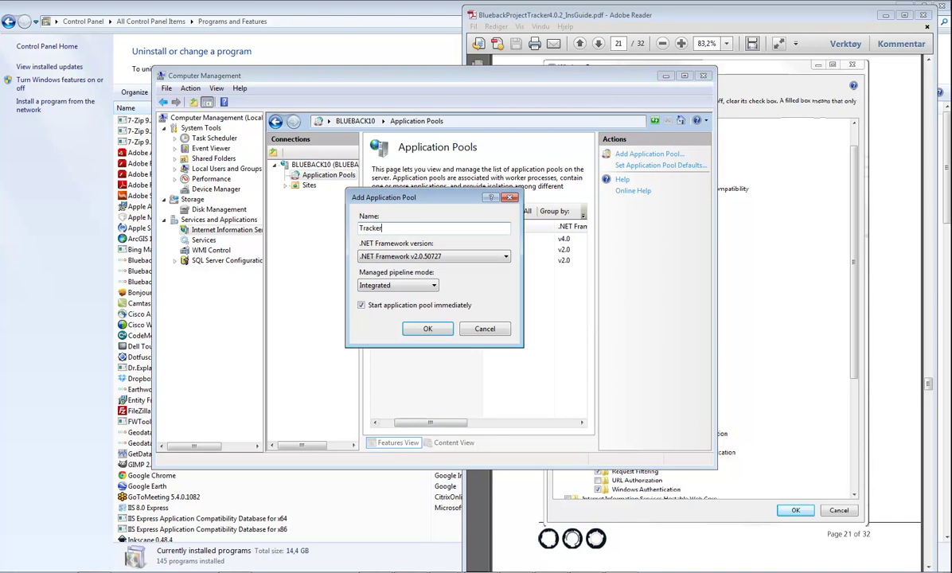
pyautogui.doubleClick(373, 228)
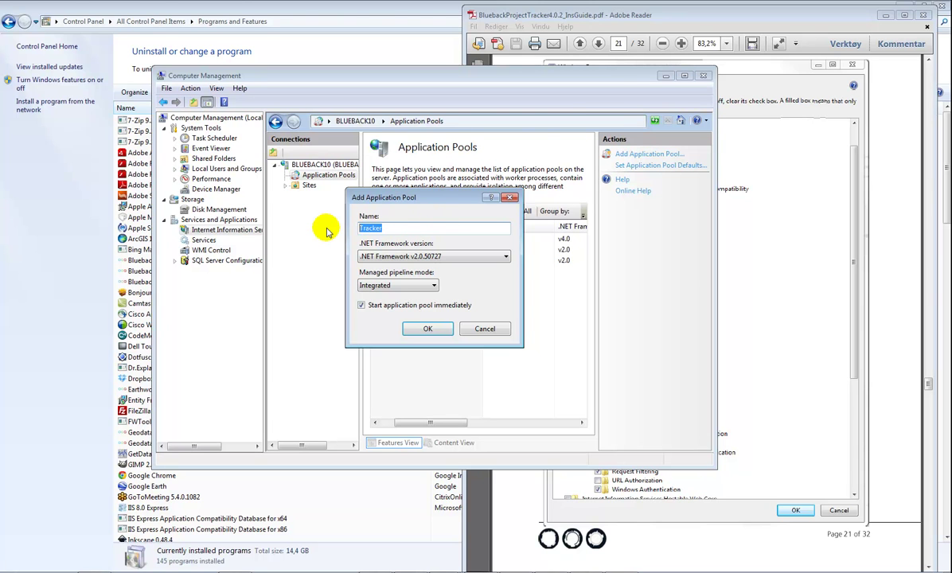
pyautogui.write('New')
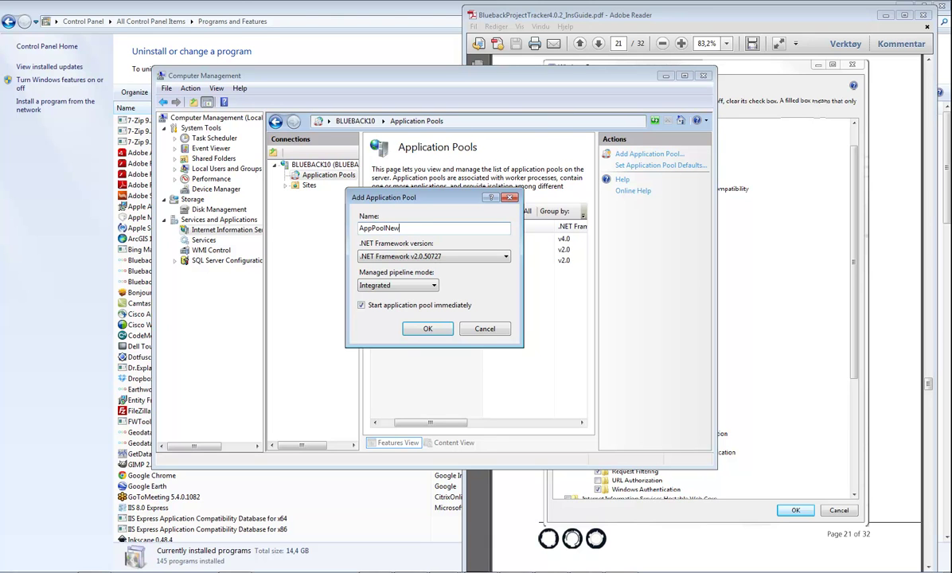
pyautogui.click(470, 255)
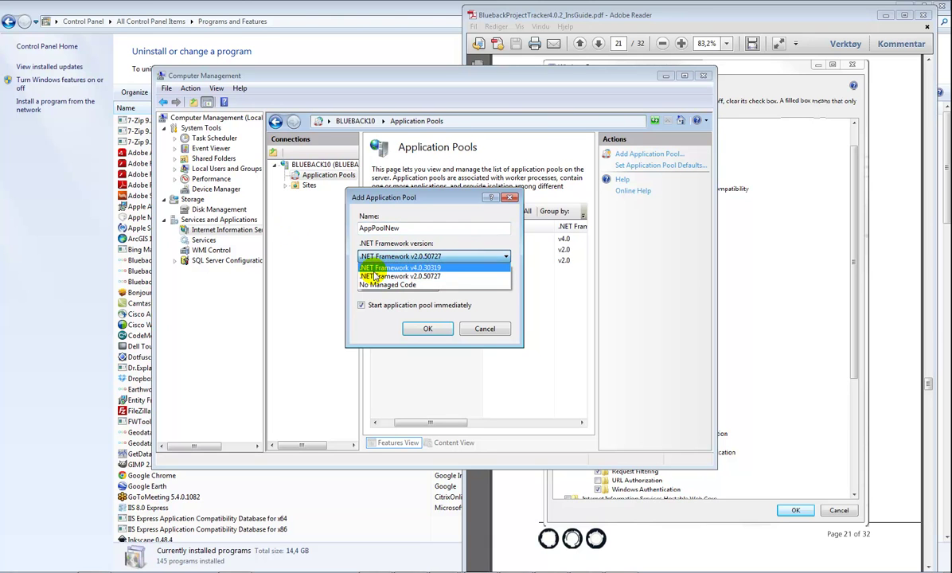
pyautogui.click(437, 269)
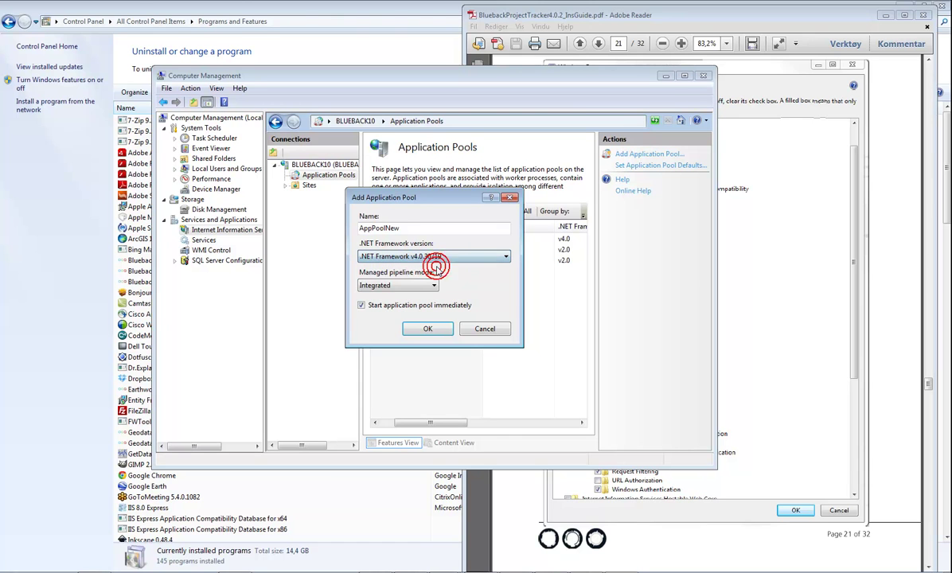
pyautogui.click(432, 329)
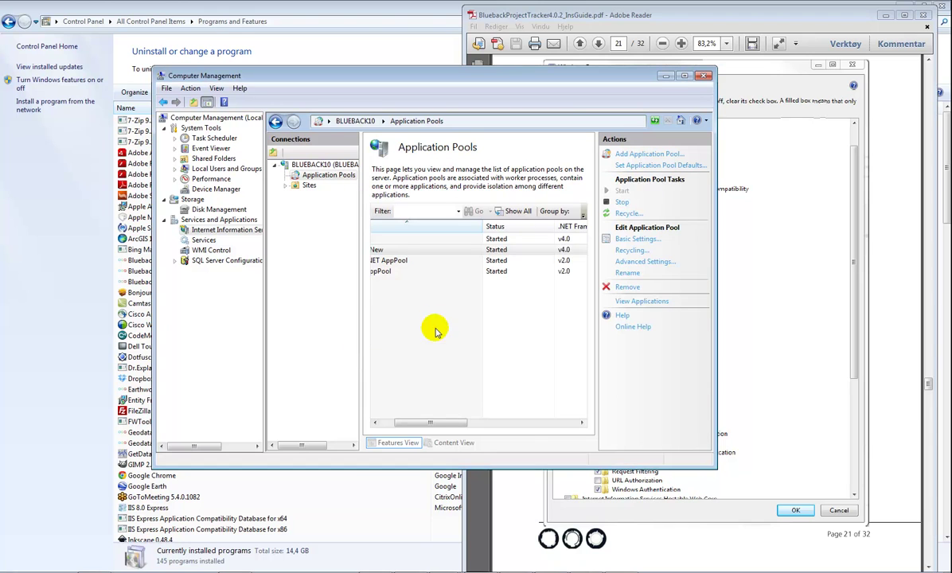
pyautogui.click(404, 250)
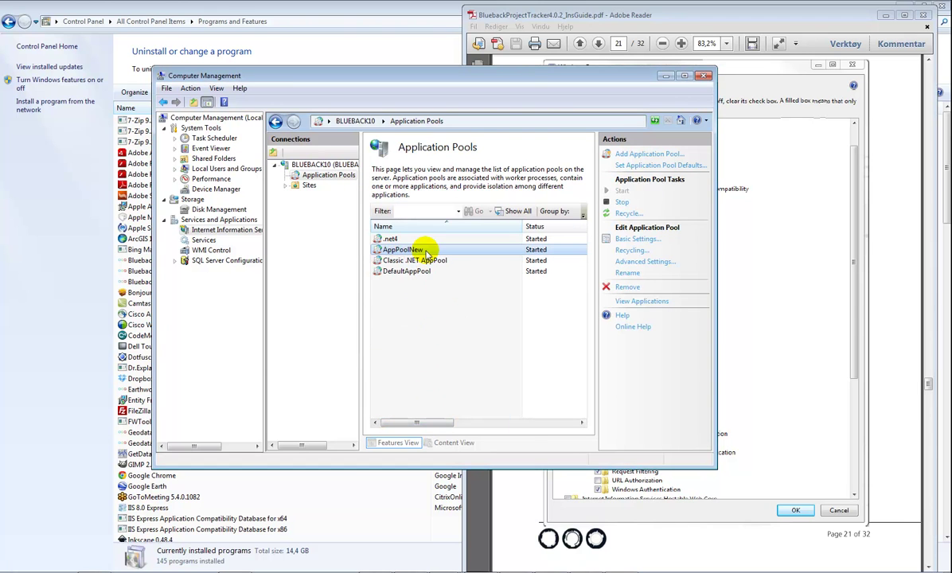
pyautogui.click(285, 185)
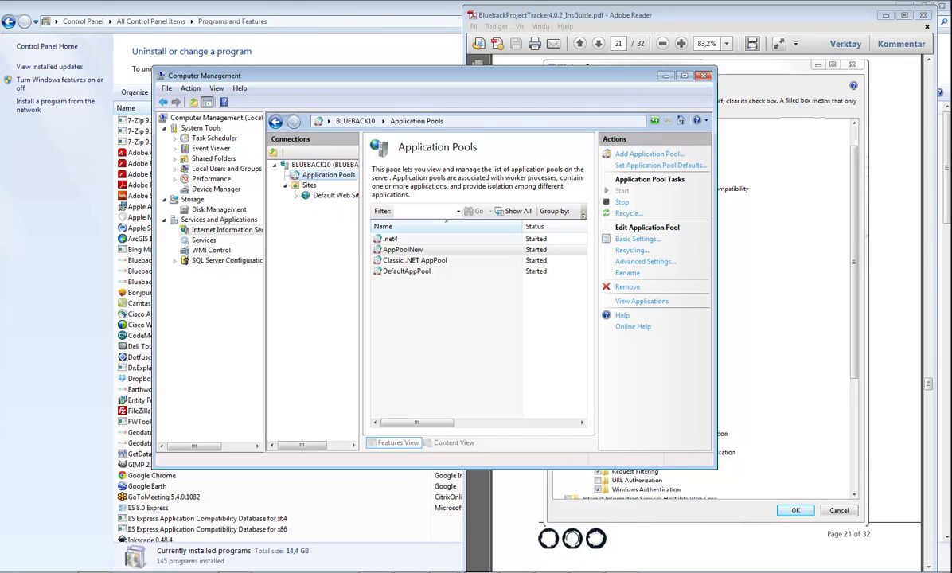
# Step: Switch to Windows Explorer and launch Blueback.RpTracker.WebSetup.msi from Downloads, in the Web installer subfolder of Tracker_5.0.0_30245_2012.X_64bit MSI
pyautogui.hotkey('alt', 'Tab')
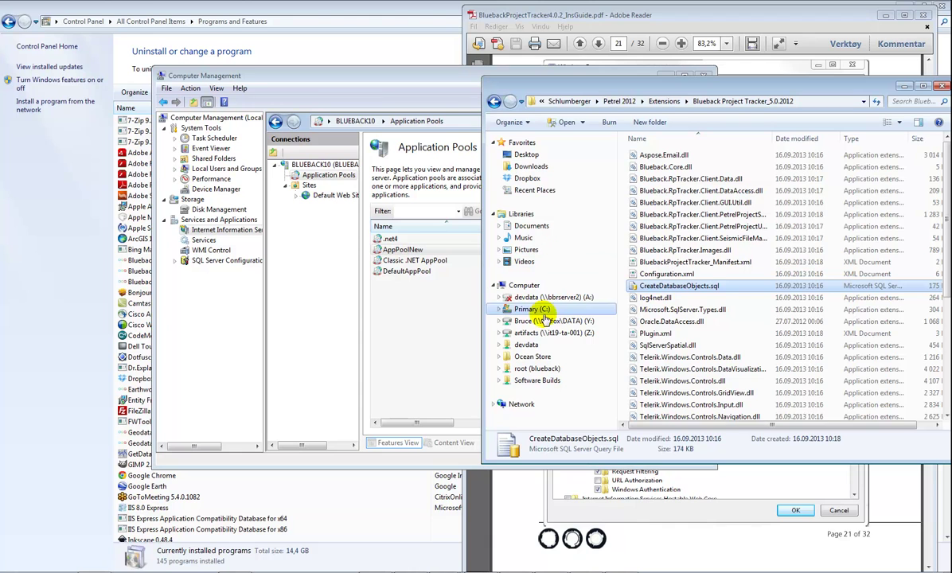
pyautogui.click(538, 165)
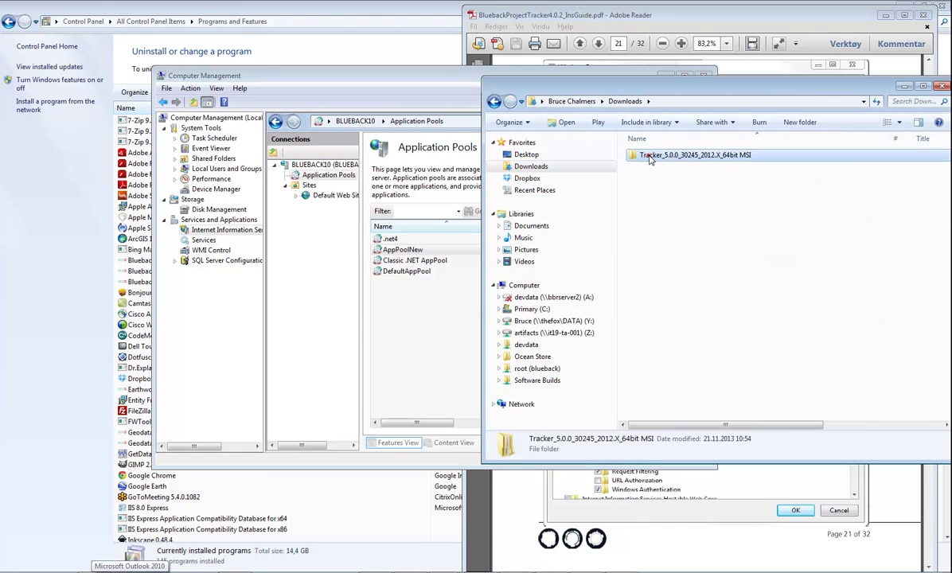
pyautogui.doubleClick(648, 156)
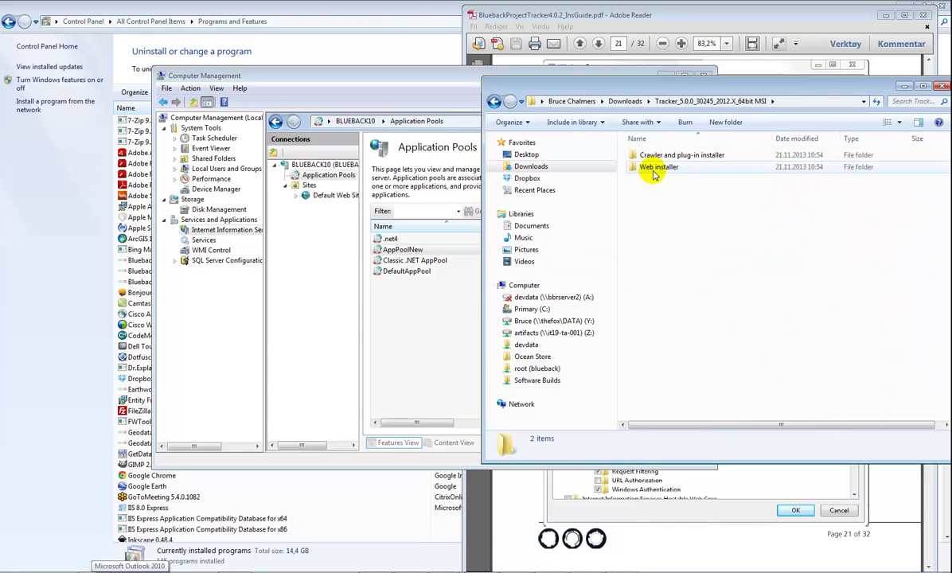
pyautogui.doubleClick(647, 169)
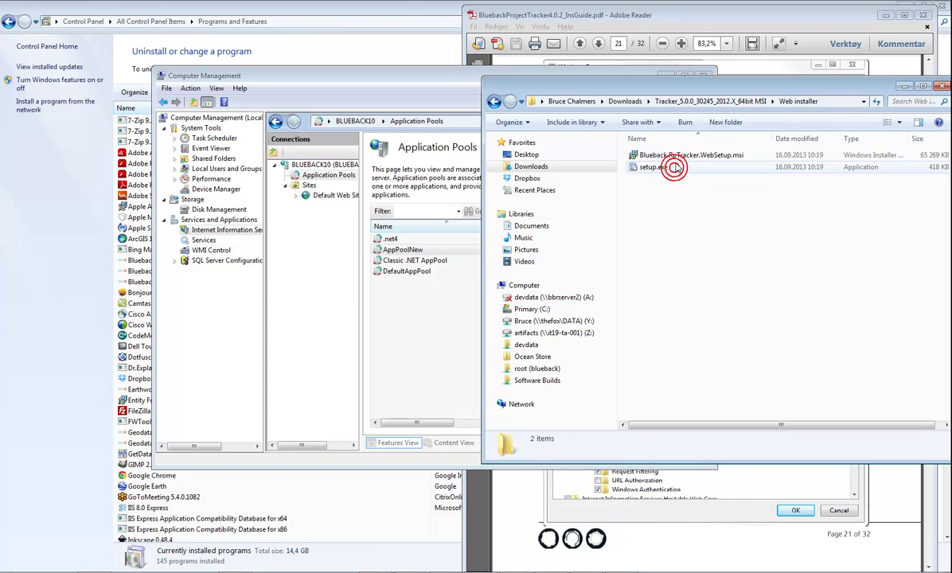
pyautogui.doubleClick(679, 157)
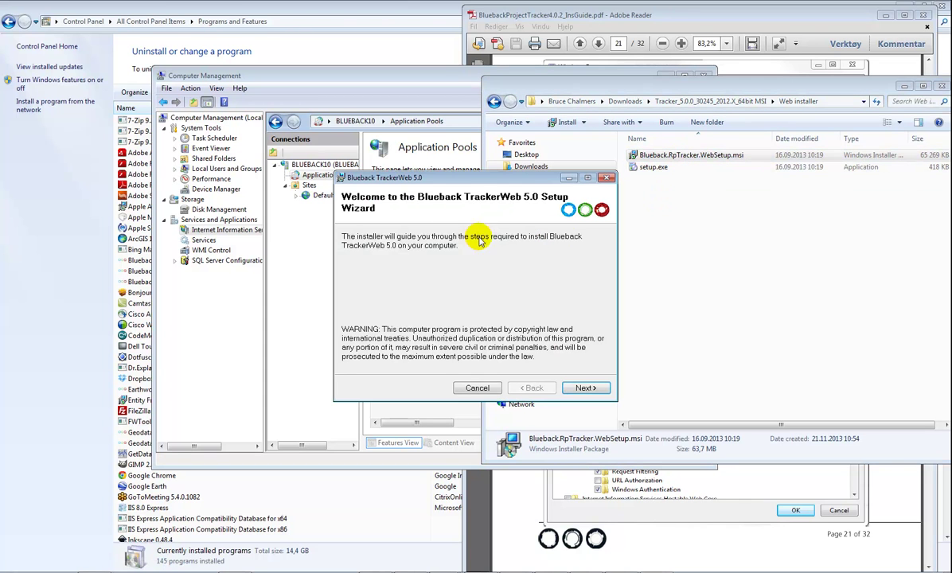
# Step: Target Default Web Site with virtual directory Tracker and application pool AppPoolNew, and accept Windows Authentication for the database
pyautogui.click(584, 388)
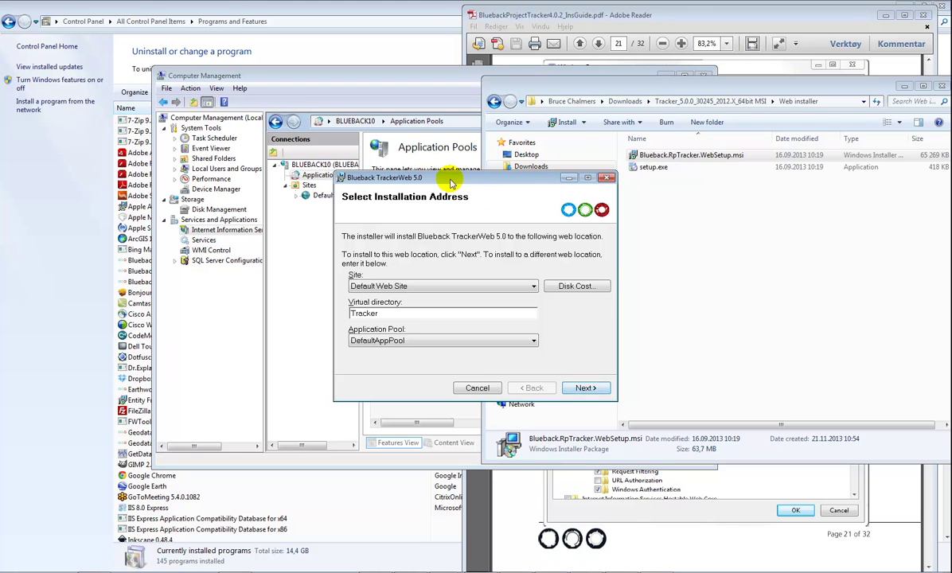
pyautogui.moveTo(448, 182); pyautogui.dragTo(599, 129)
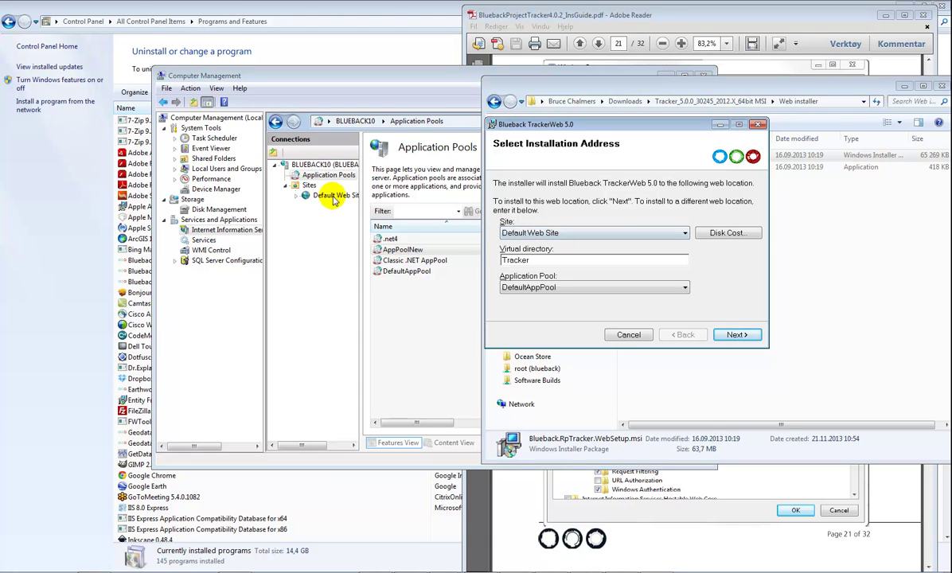
pyautogui.moveTo(512, 260); pyautogui.dragTo(502, 260)
pyautogui.click(556, 258)
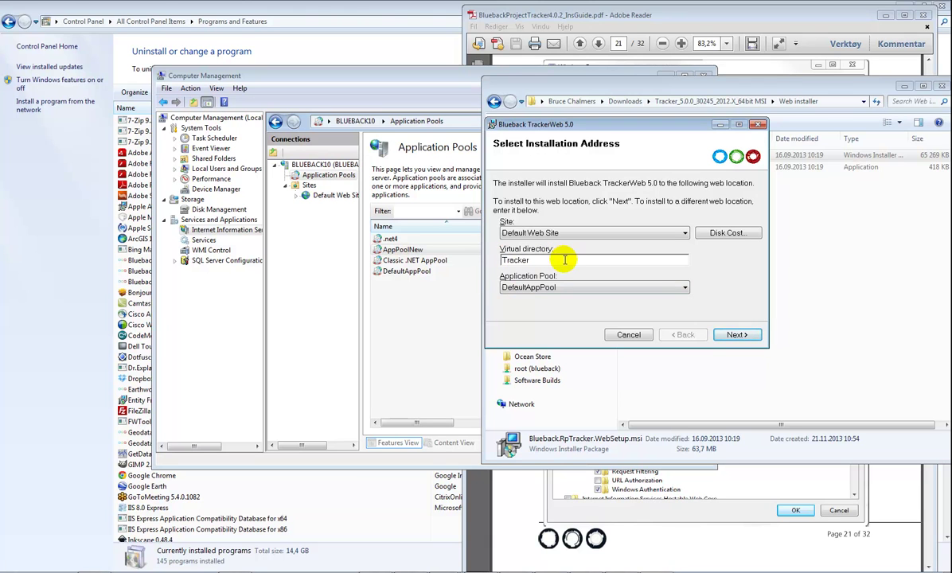
pyautogui.click(508, 291)
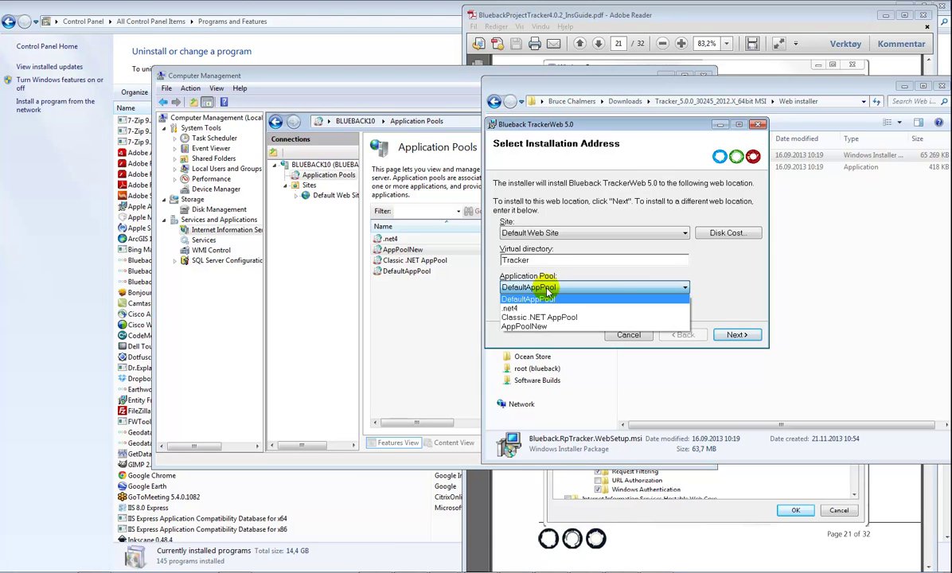
pyautogui.click(509, 325)
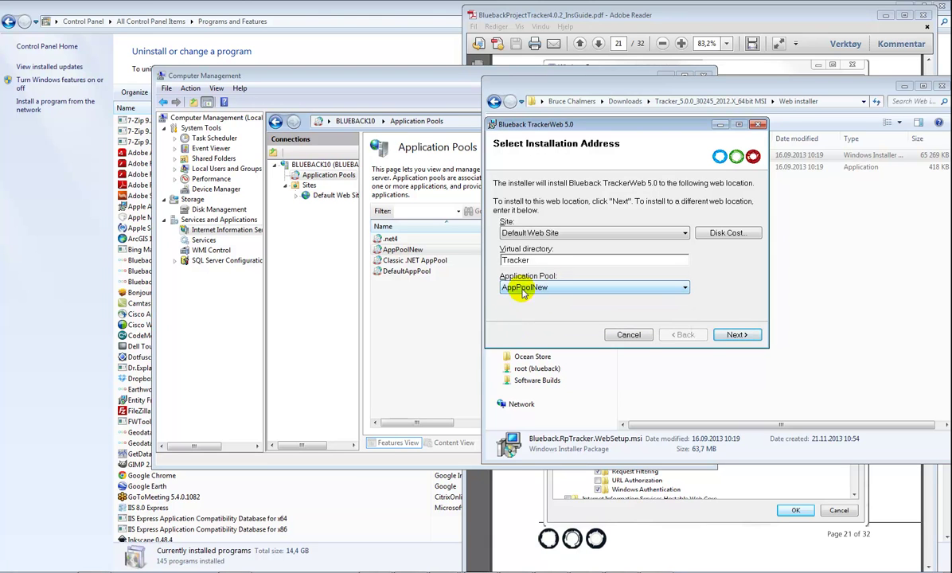
pyautogui.click(735, 335)
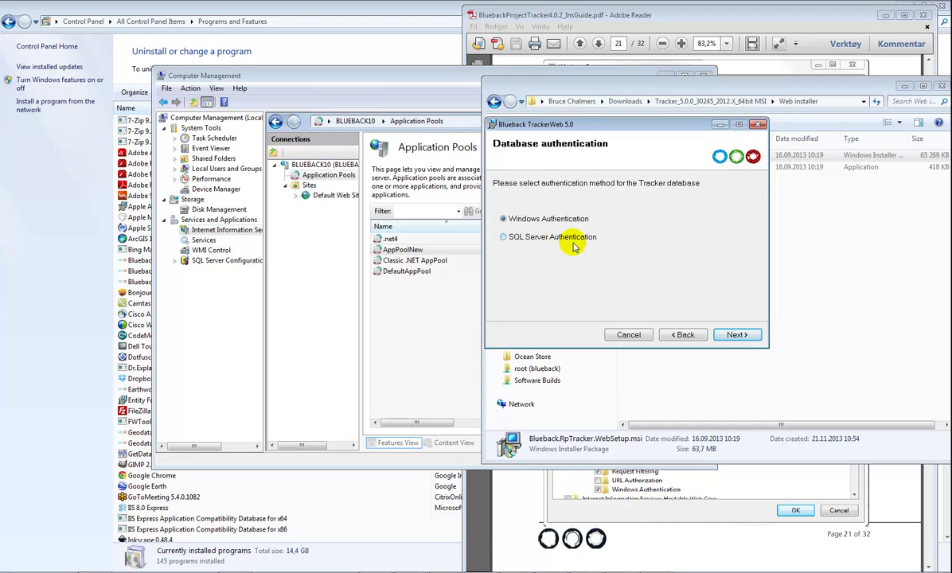
pyautogui.click(733, 335)
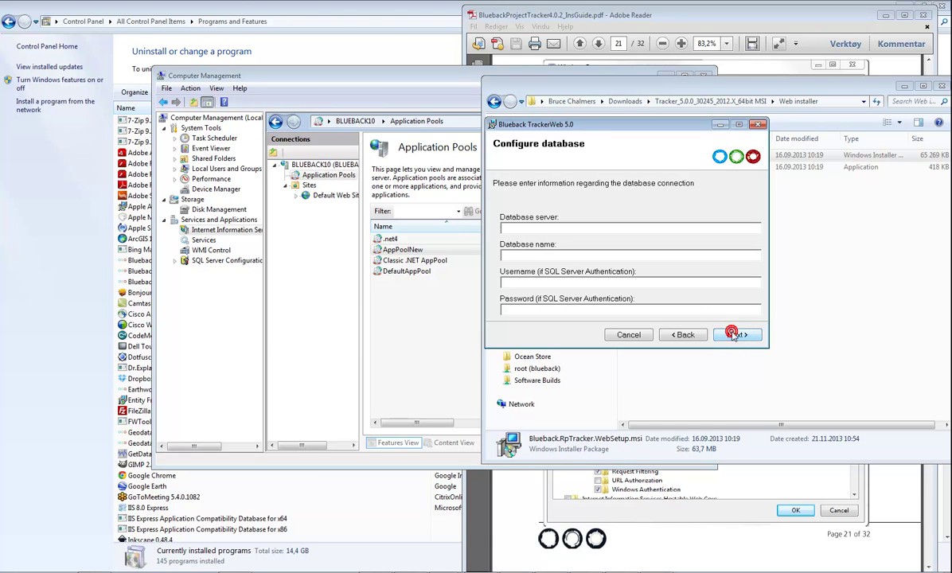
# Step: Copy the server name localhost\sqlexpress from SQL Server Management Studio's connection dialog into the installer's database server field
pyautogui.click(557, 232)
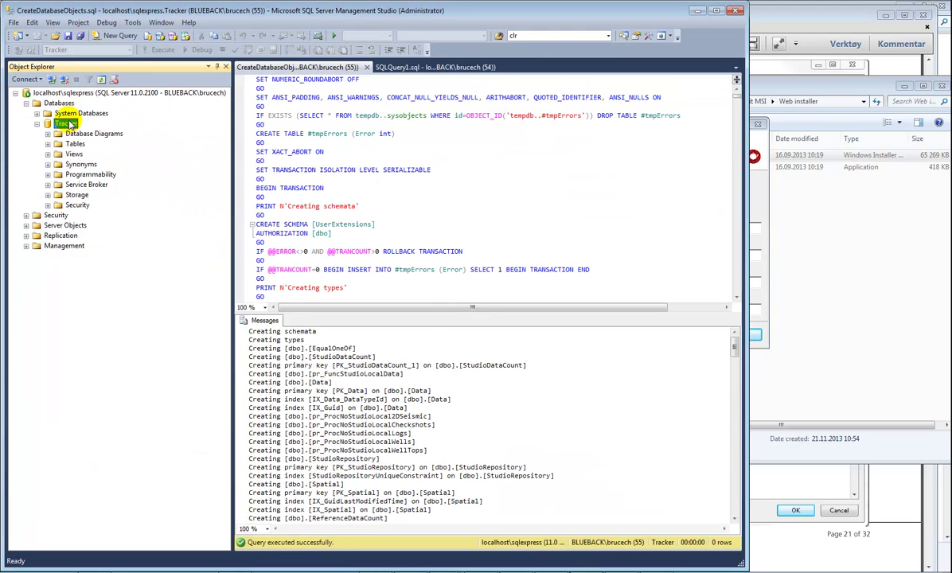
pyautogui.click(13, 23)
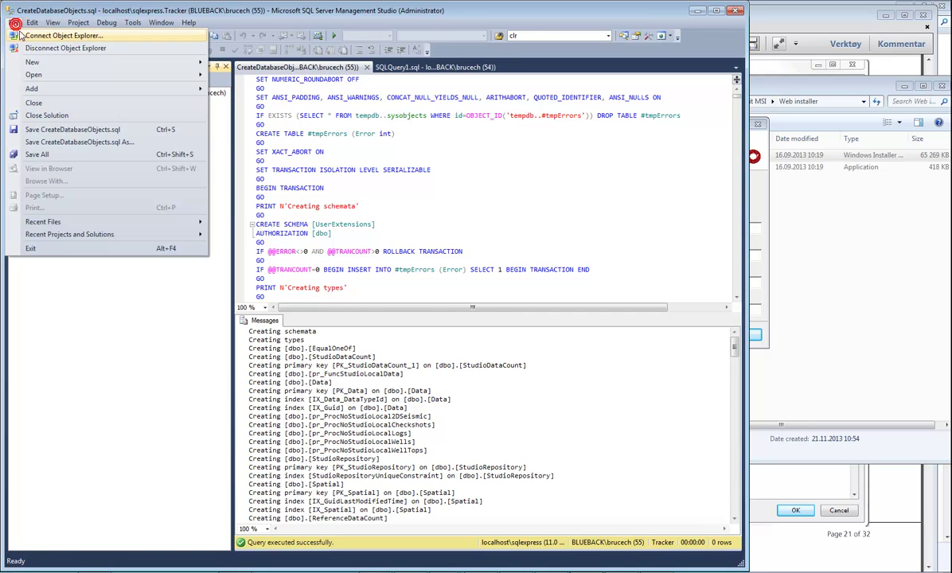
pyautogui.click(31, 36)
pyautogui.click(409, 227)
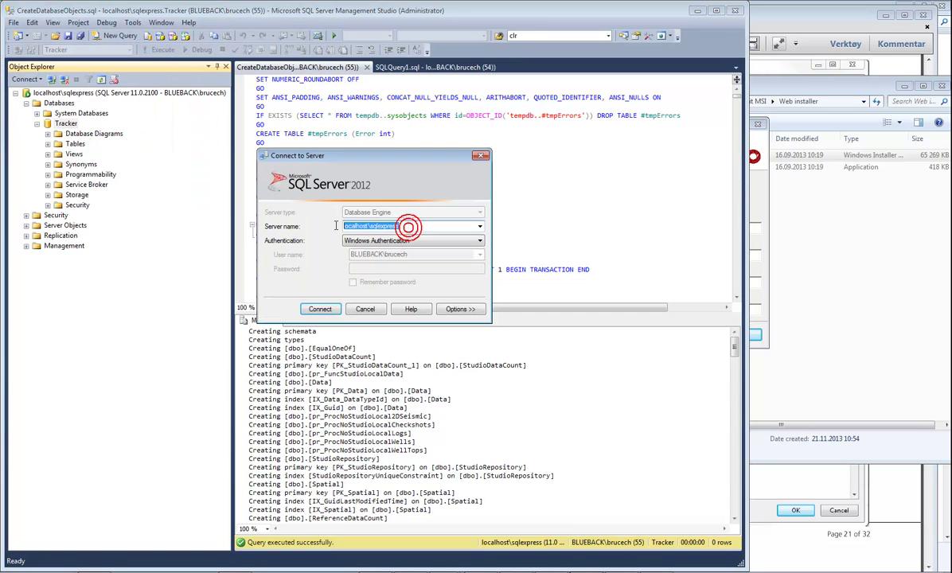
pyautogui.moveTo(408, 227); pyautogui.dragTo(322, 228)
pyautogui.hotkey('ctrl', 'c')
pyautogui.click(360, 309)
pyautogui.click(692, 11)
pyautogui.hotkey('ctrl', 'v')
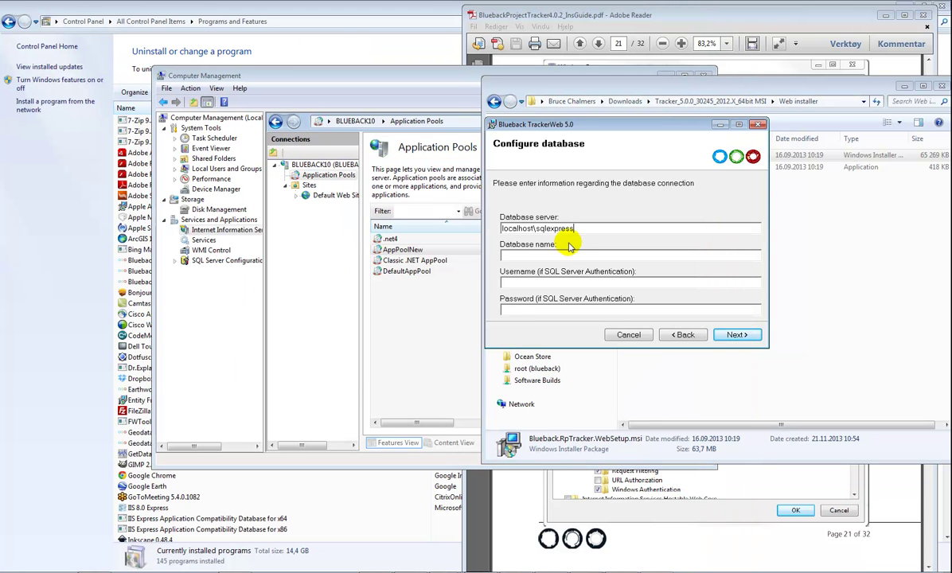
# Step: Set the database name to Tracker without SQL credentials, start the TrackerWeb installation, and shift the installer window slightly
pyautogui.click(565, 251)
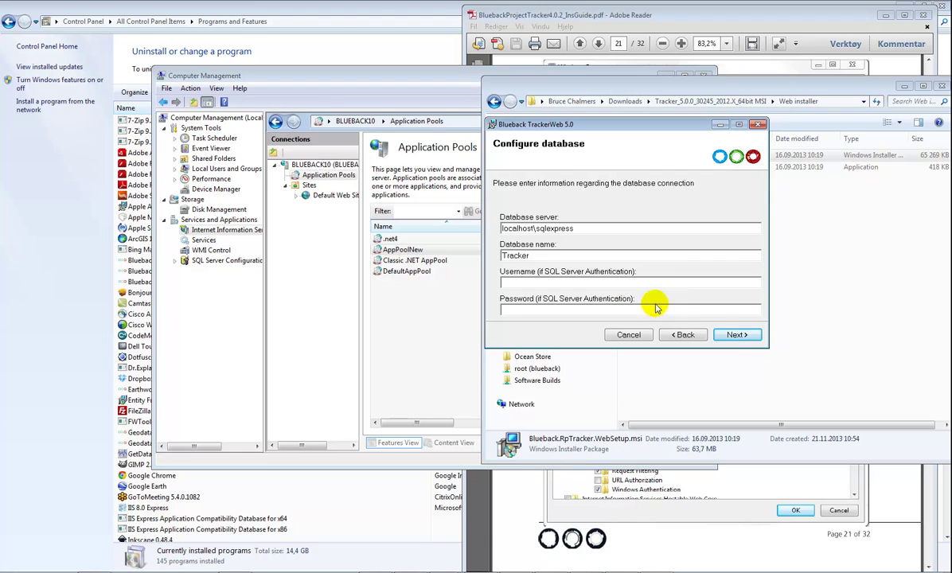
pyautogui.click(733, 335)
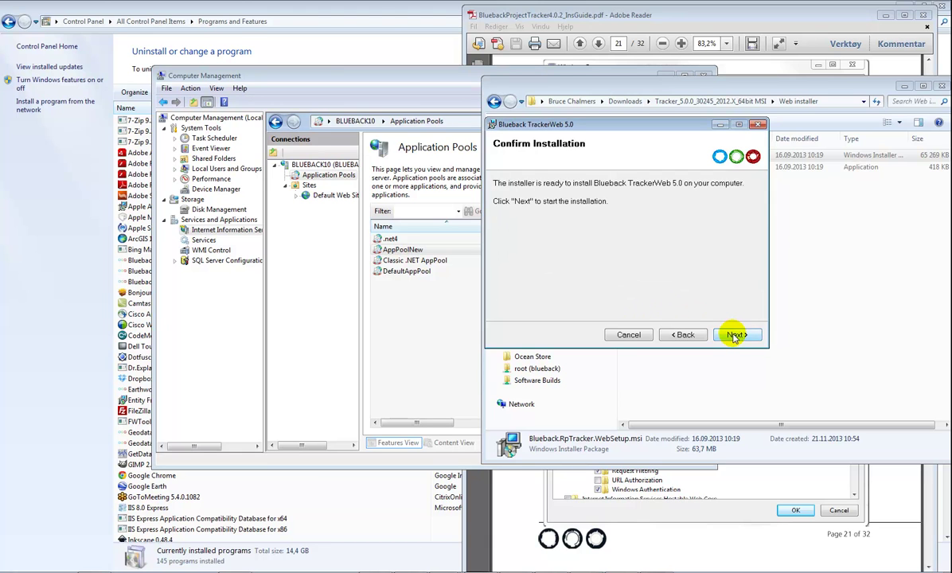
pyautogui.click(734, 335)
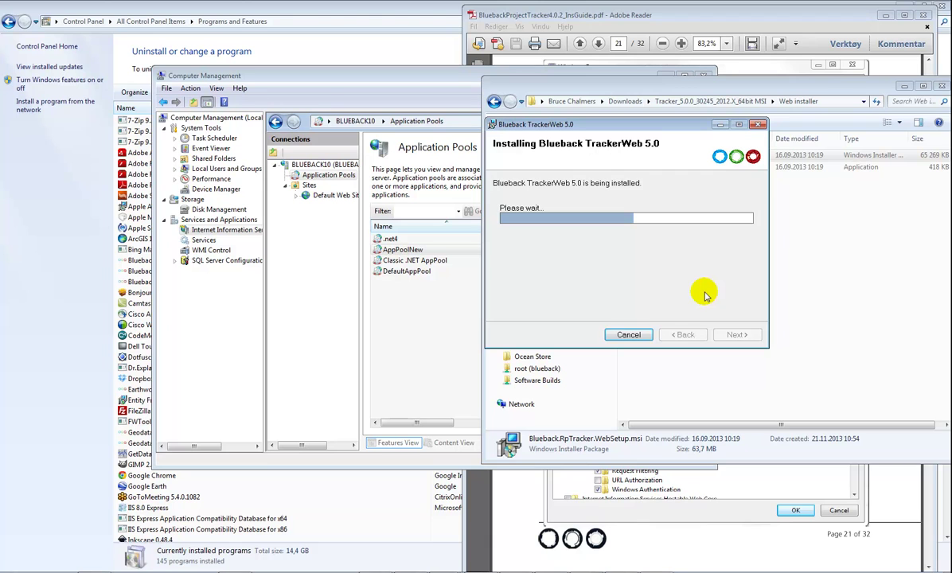
pyautogui.moveTo(621, 124); pyautogui.dragTo(620, 155)
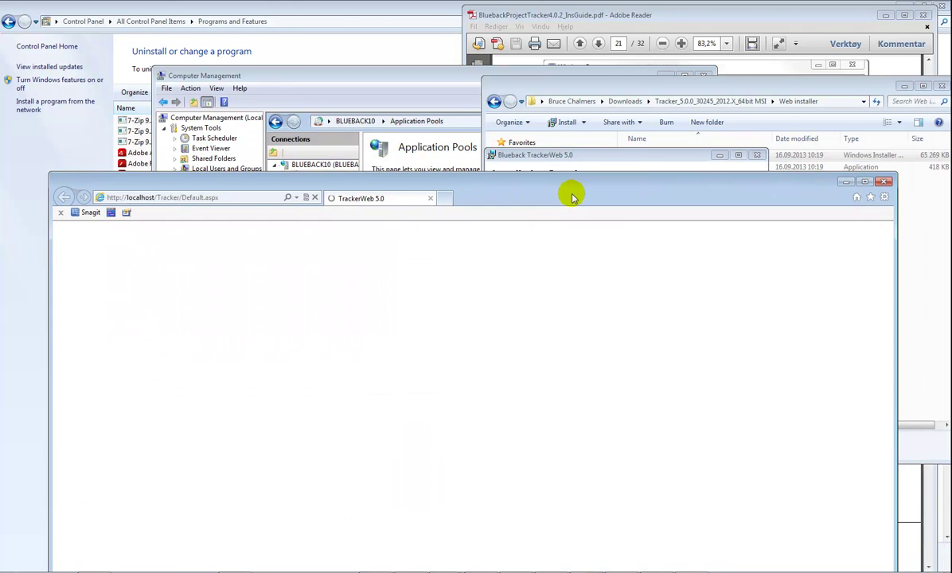
# Step: Check the TrackerWeb page in a maximised browser, dismissing the Internet Explorer setup and its extra tab, and close the browser
pyautogui.doubleClick(591, 195)
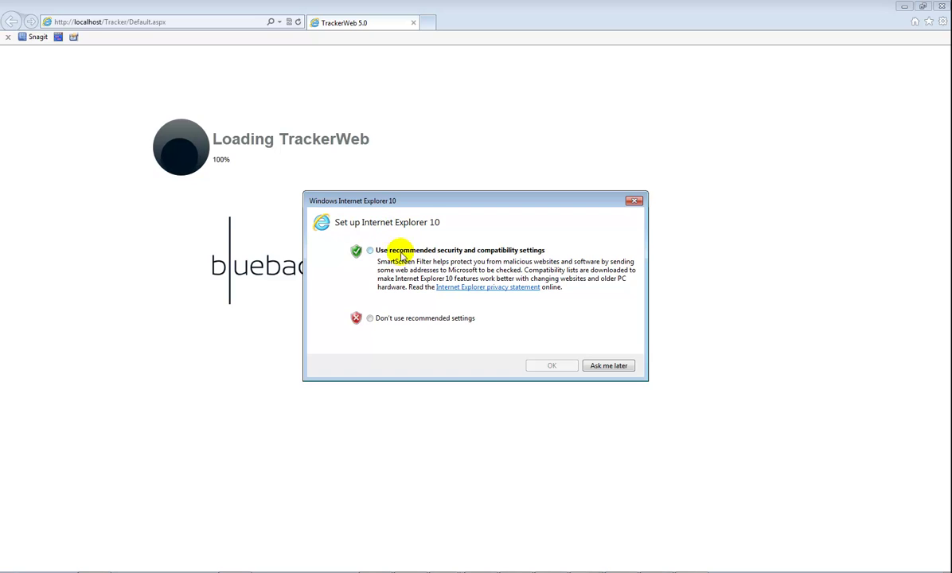
pyautogui.click(641, 203)
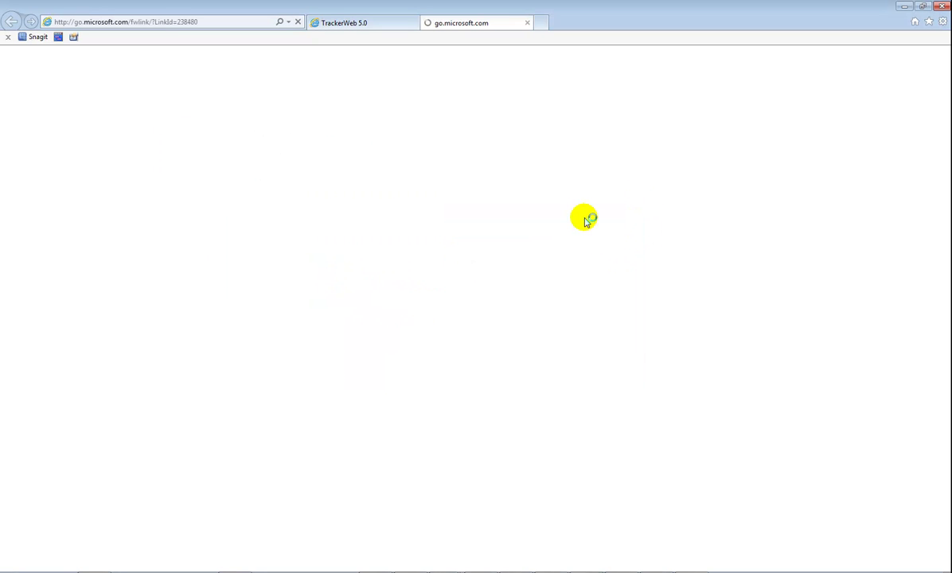
pyautogui.click(526, 23)
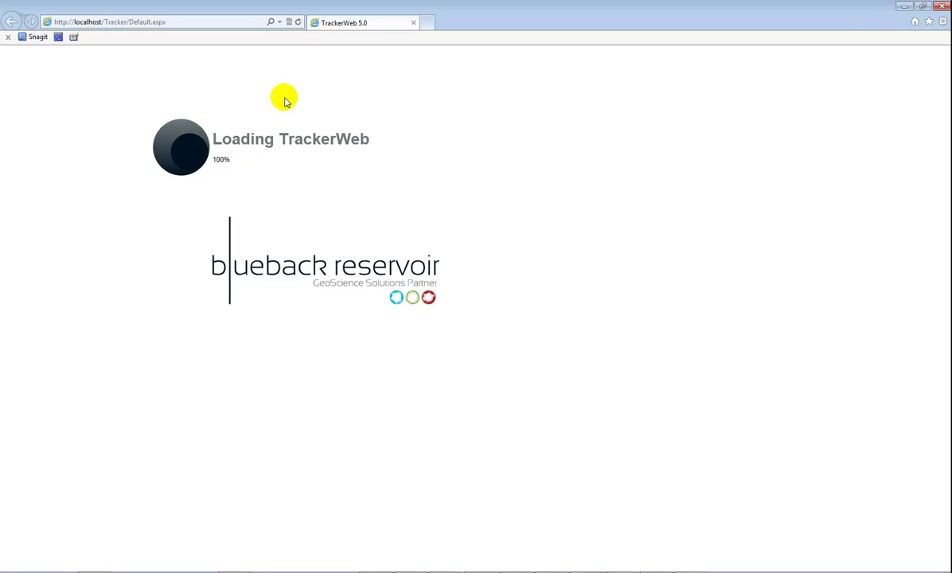
pyautogui.click(939, 8)
# Step: Close the finished installer and the Web installer folder window, and widen the Connections pane in Computer Management
pyautogui.click(733, 366)
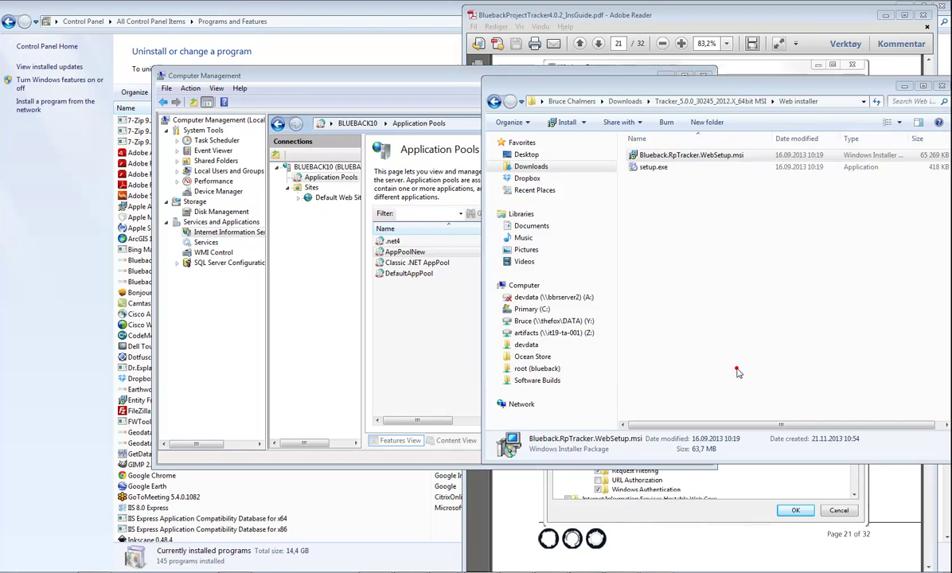
pyautogui.click(940, 86)
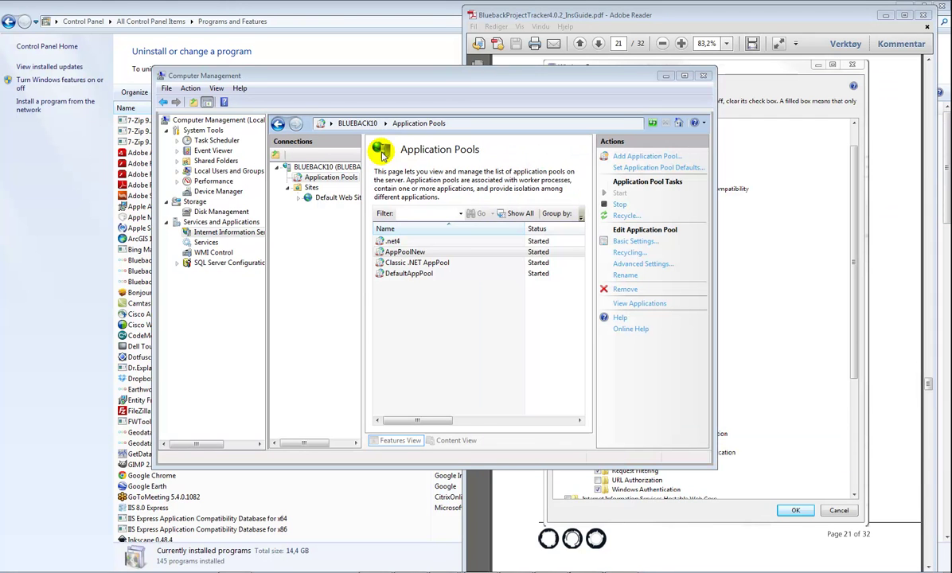
pyautogui.moveTo(365, 175); pyautogui.dragTo(421, 180)
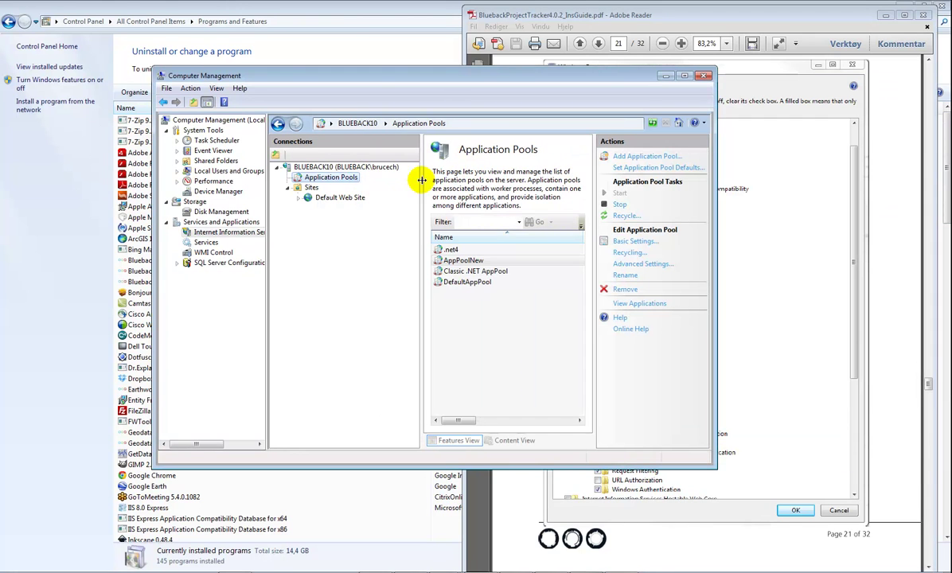
# Step: Refresh the BLUEBACK10 server in the IIS connections tree and expand Sites and Default Web Site down to the Tracker application
pyautogui.rightClick(331, 168)
pyautogui.click(359, 175)
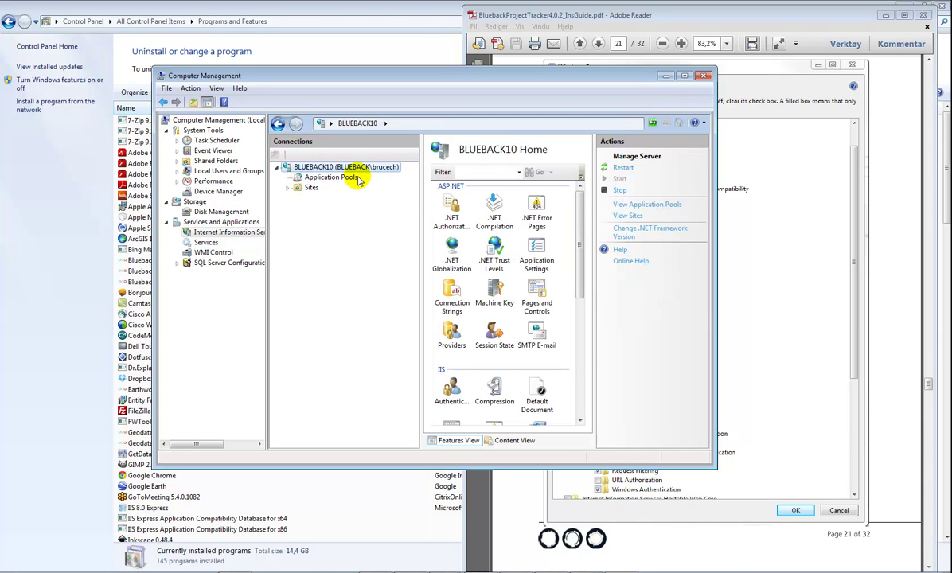
pyautogui.click(288, 187)
pyautogui.click(298, 197)
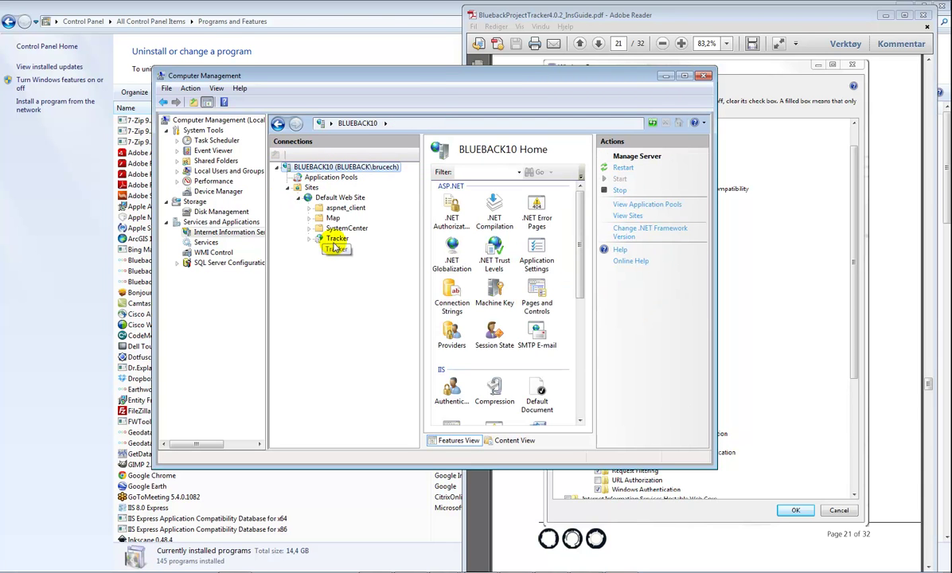
# Step: Move and enlarge the Computer Management window, and go to the IIS 7 Windows Authentication section of the installation guide
pyautogui.moveTo(411, 83); pyautogui.dragTo(269, 35)
pyautogui.moveTo(568, 413); pyautogui.dragTo(609, 474)
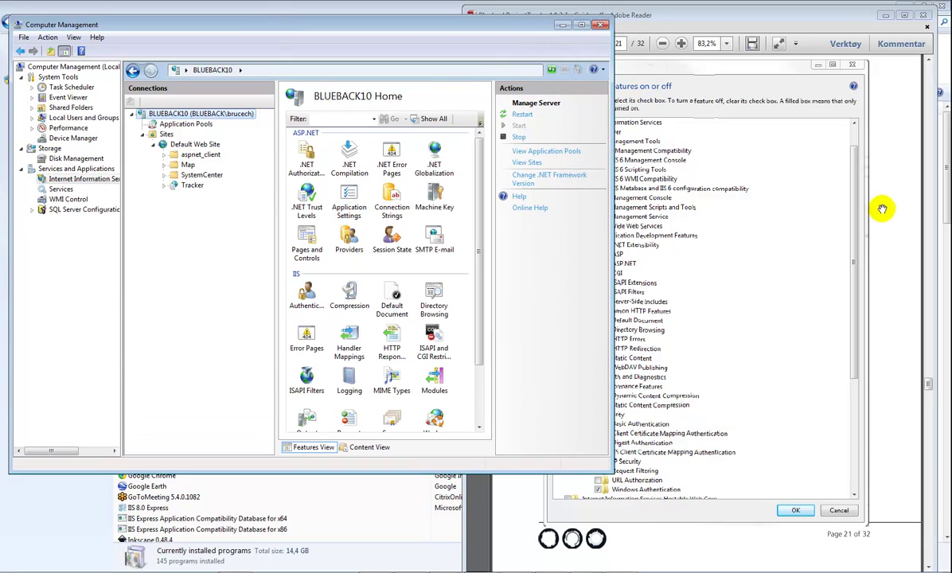
pyautogui.click(929, 381)
pyautogui.scroll(10, 928, 378)
pyautogui.moveTo(929, 255); pyautogui.dragTo(917, 94)
pyautogui.scroll(-1, 566, 354)
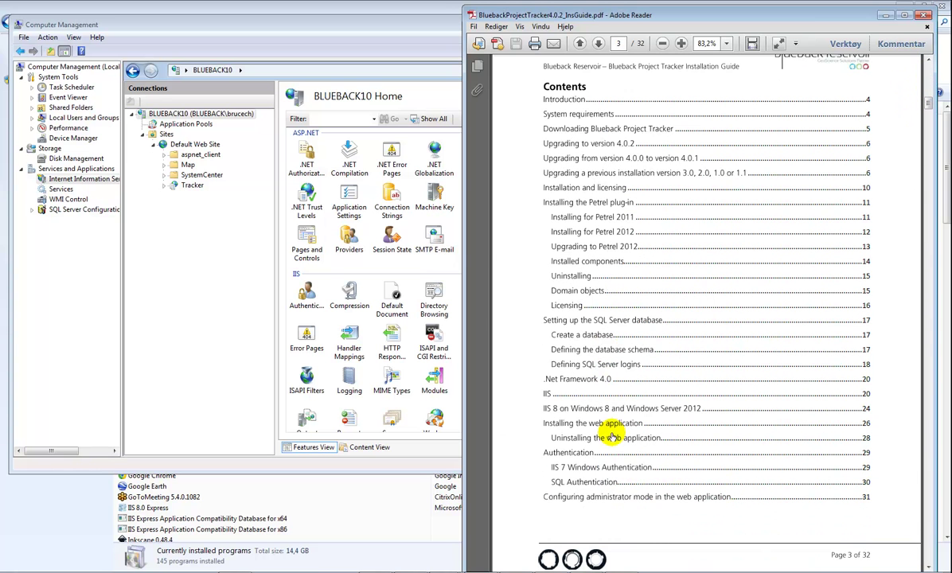
pyautogui.click(565, 468)
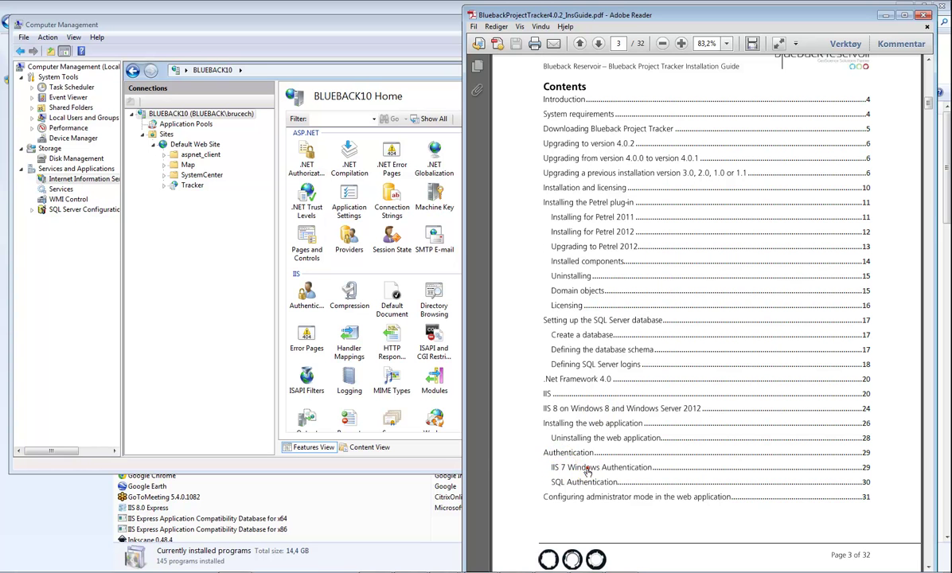
pyautogui.scroll(3, 631, 257)
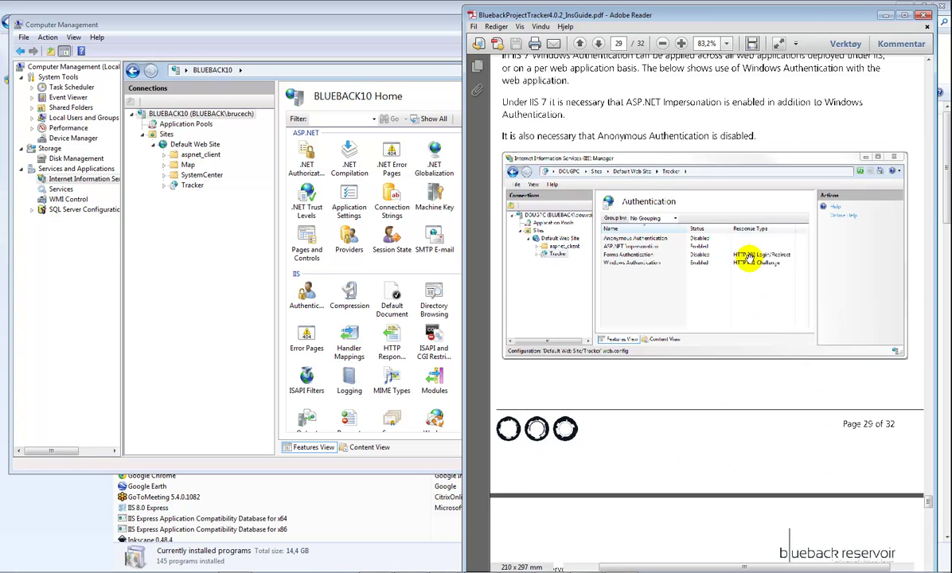
pyautogui.scroll(-2, 743, 259)
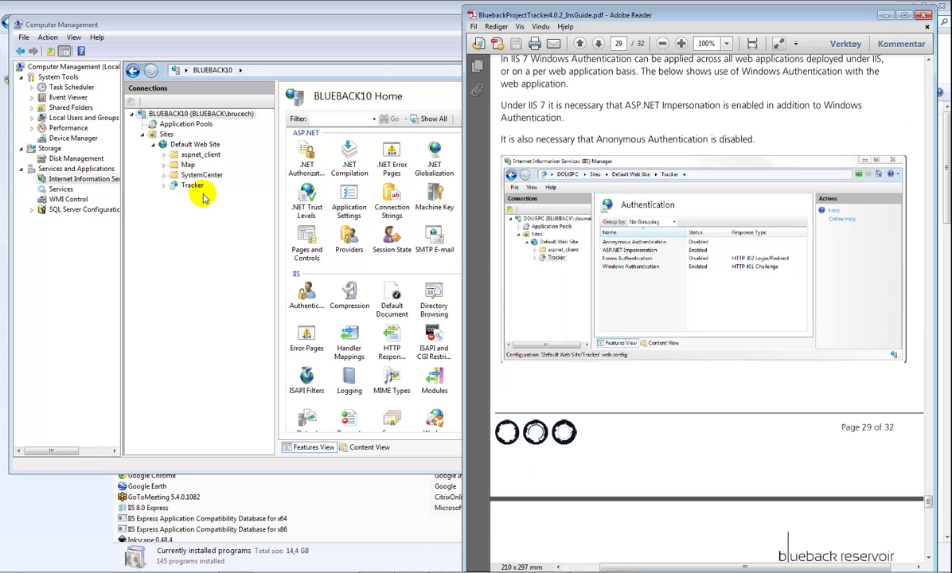
# Step: Open the Authentication settings of the Tracker application and arrange them beside the guide's reference screenshot
pyautogui.click(165, 184)
pyautogui.click(191, 185)
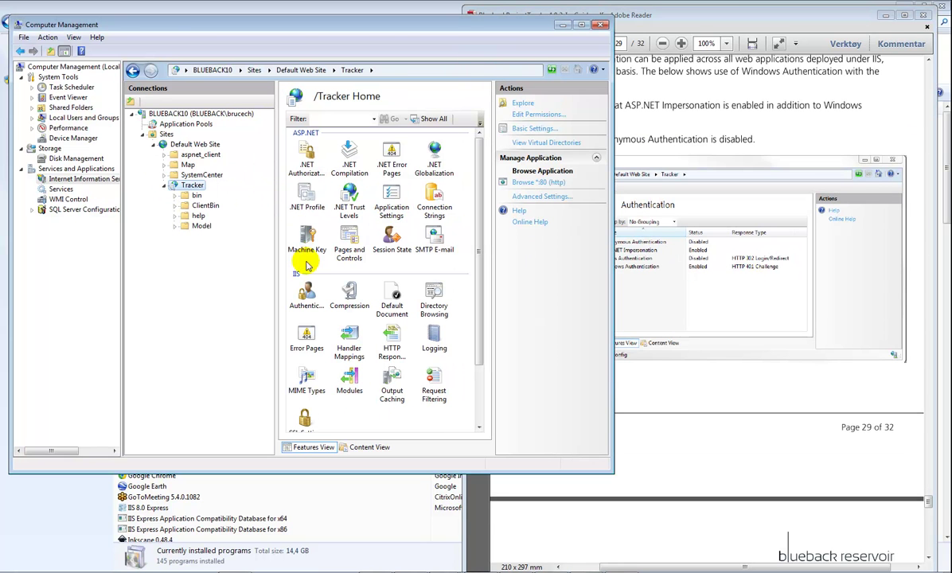
pyautogui.doubleClick(303, 296)
pyautogui.moveTo(422, 36); pyautogui.dragTo(275, 48)
pyautogui.moveTo(470, 177); pyautogui.dragTo(503, 178)
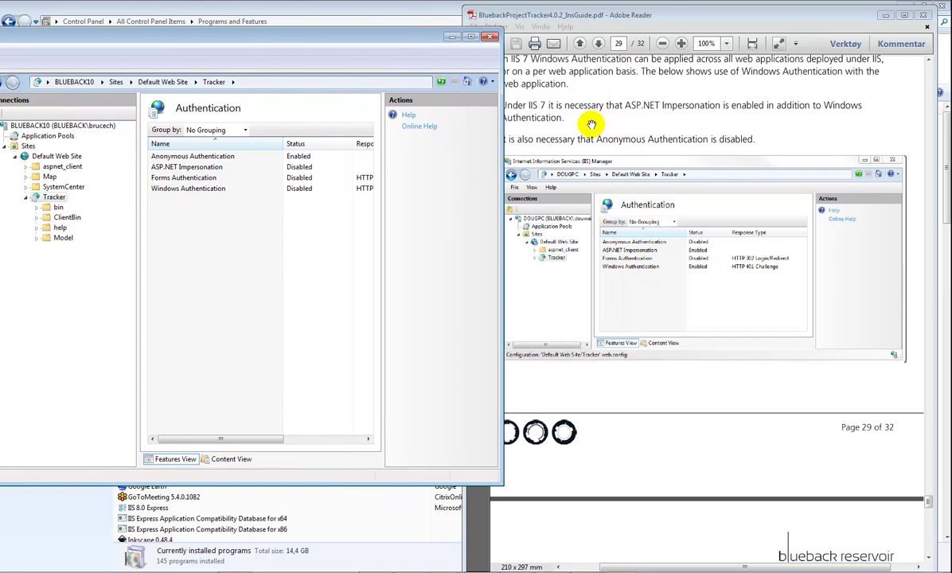
pyautogui.click(643, 116)
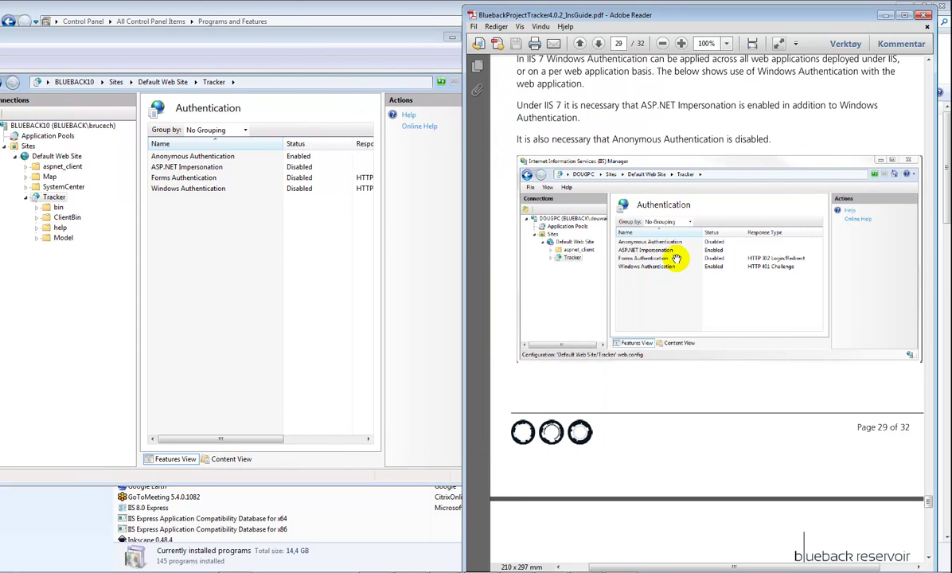
# Step: Disable Anonymous Authentication for the Tracker application
pyautogui.click(200, 156)
pyautogui.rightClick(211, 156)
pyautogui.click(230, 163)
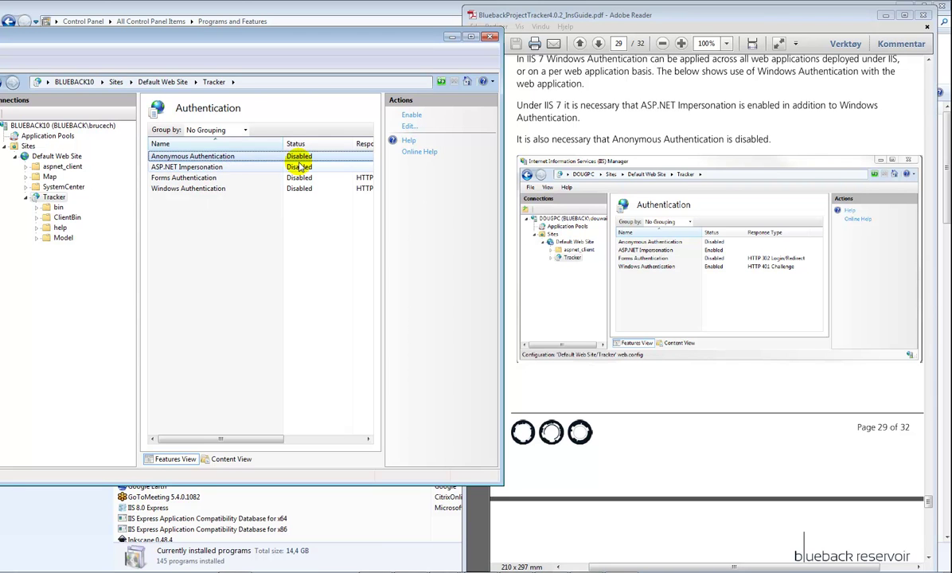
# Step: Enable ASP.NET Impersonation and Windows Authentication for the Tracker application
pyautogui.click(231, 168)
pyautogui.rightClick(232, 169)
pyautogui.click(262, 177)
pyautogui.click(230, 189)
pyautogui.rightClick(239, 188)
pyautogui.click(257, 193)
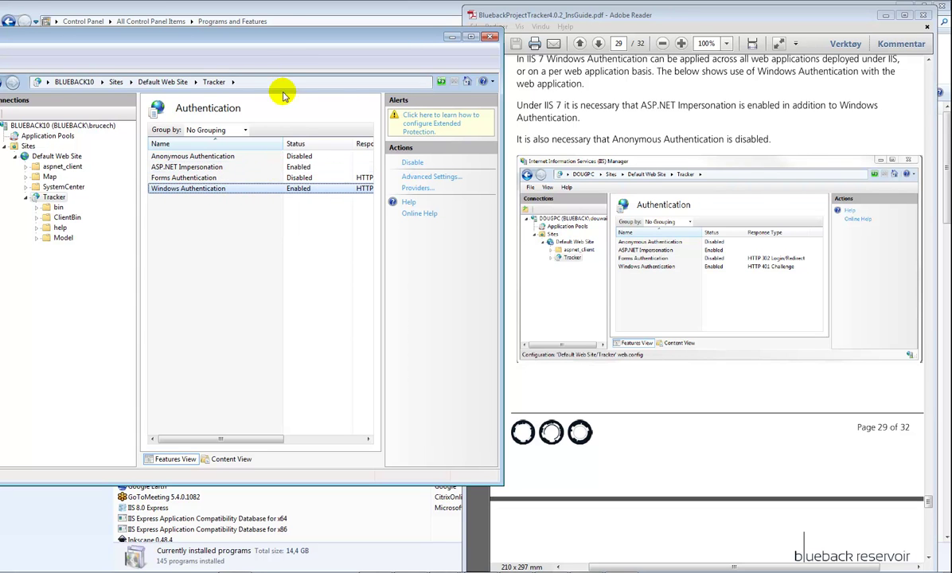
# Step: Shift the Computer Management window to reveal the connections tree and restart the BLUEBACK10 IIS server
pyautogui.moveTo(279, 36); pyautogui.dragTo(316, 40)
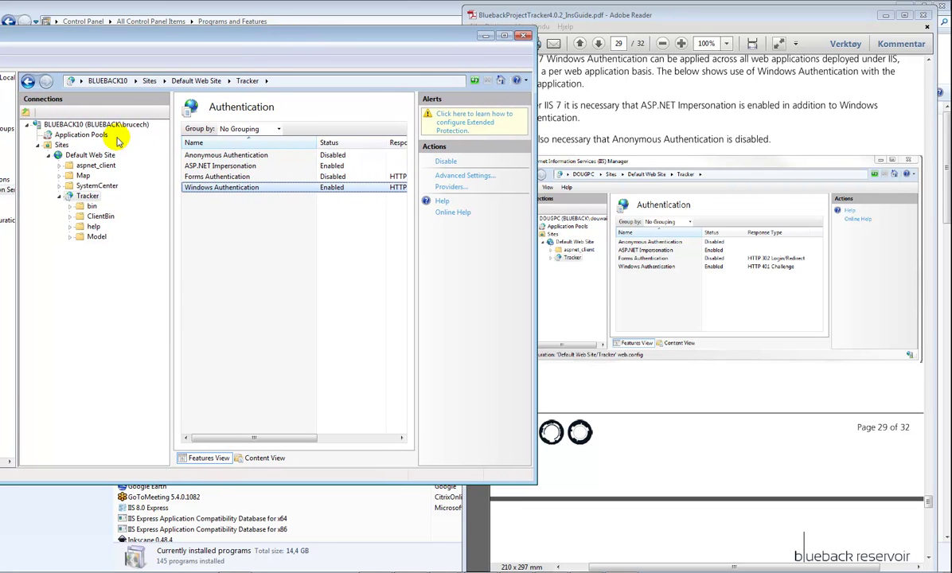
pyautogui.click(96, 126)
pyautogui.click(437, 125)
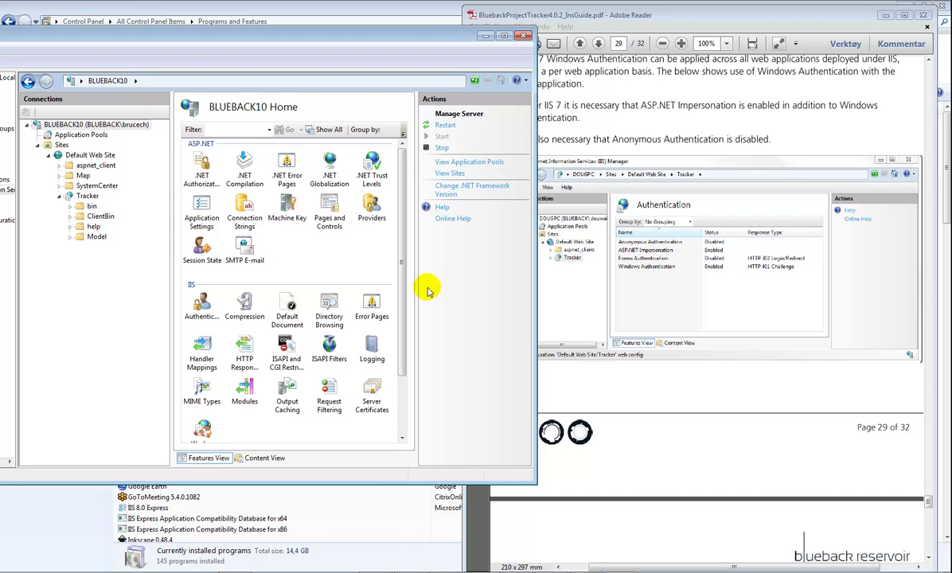
# Step: Switch to a Firefox window, load localhost/tracker, and sign in with the prefilled credentials
pyautogui.rightClick(350, 569)
pyautogui.click(374, 540)
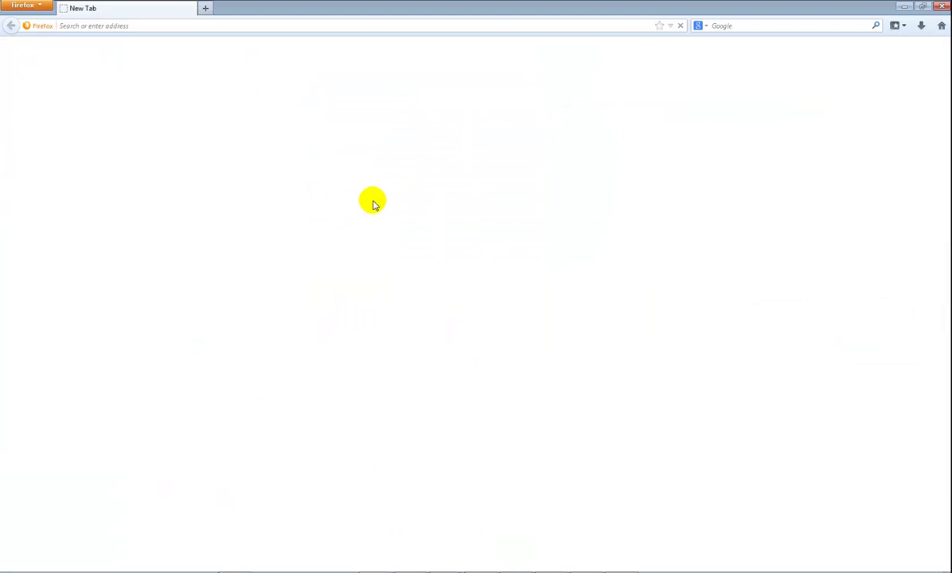
pyautogui.write('localhost/tracke')
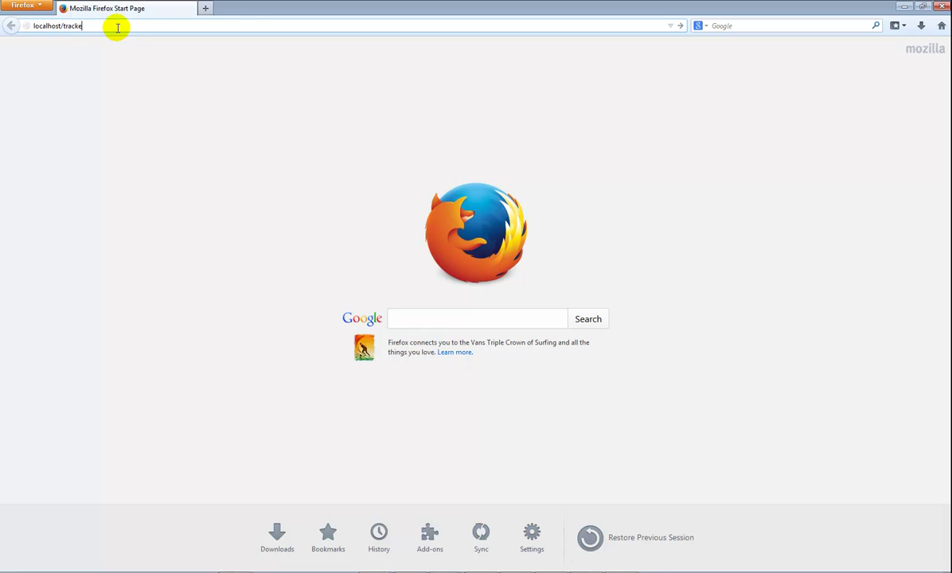
pyautogui.write('r')
pyautogui.press('Return')
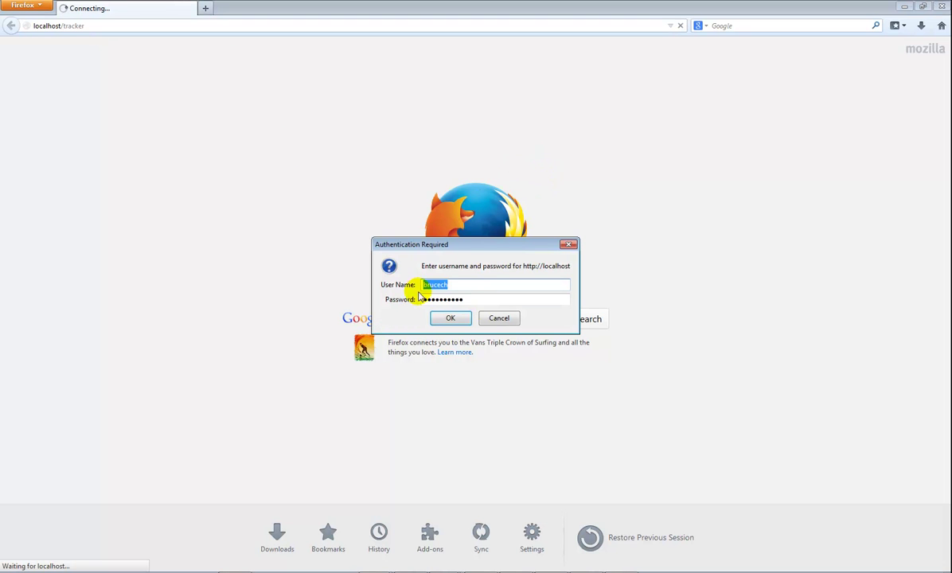
pyautogui.click(456, 316)
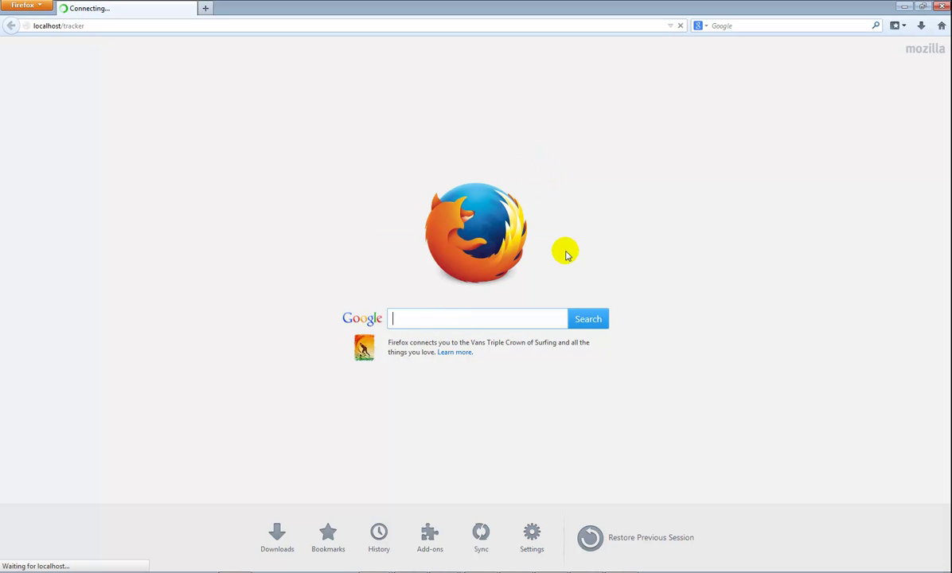